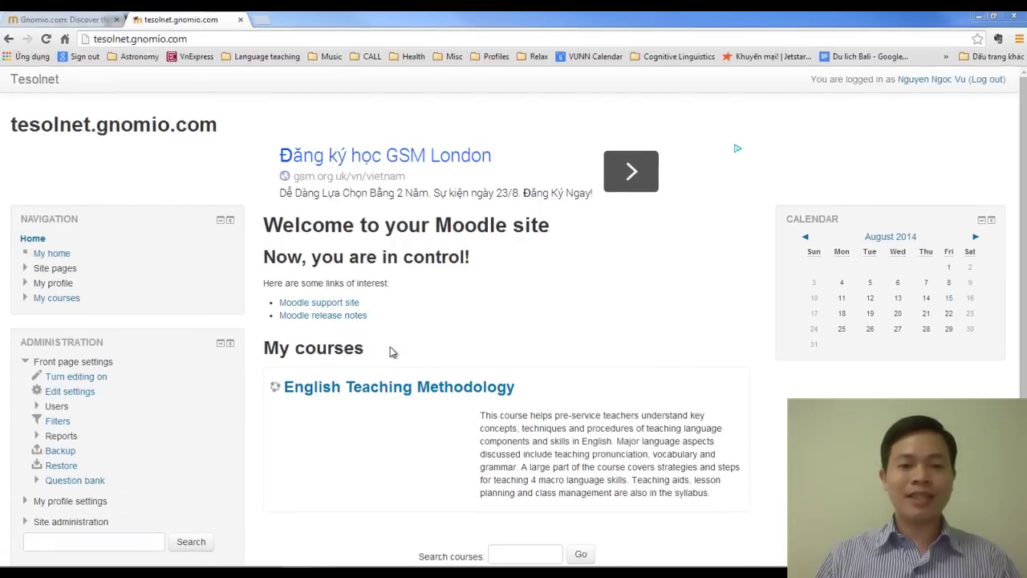
Open the English Teaching Methodology course from the site's front page.
scroll(562, 321, down, 1)
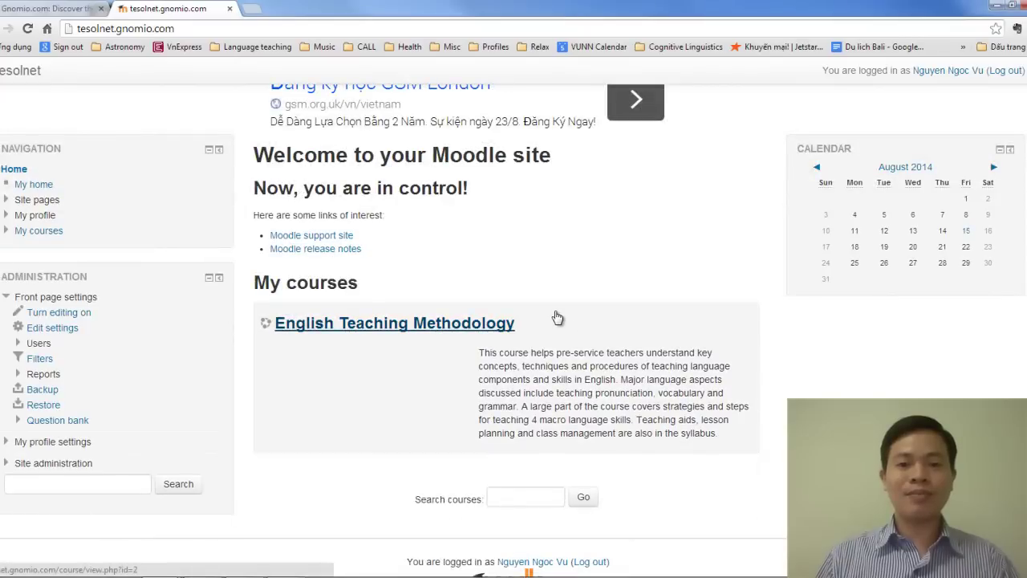
click(462, 324)
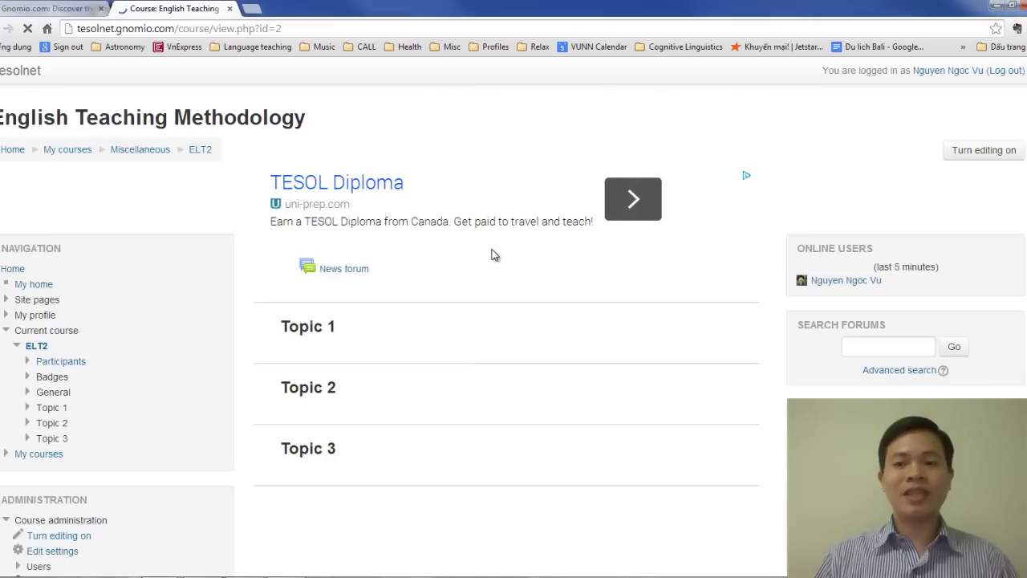
Look over the course page's topic sections and its Navigation and Administration blocks.
scroll(494, 253, down, 5)
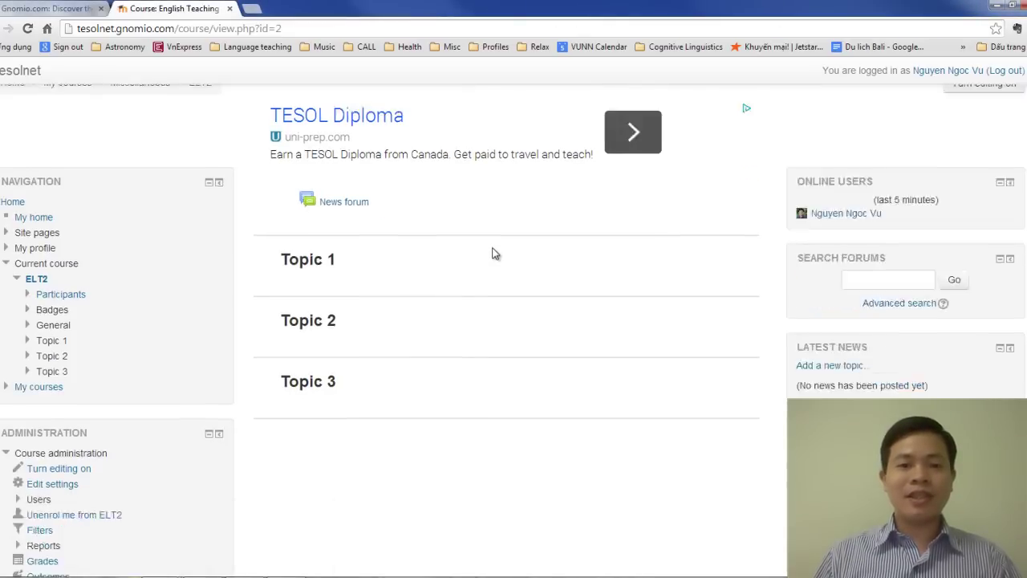
scroll(241, 344, up, 4)
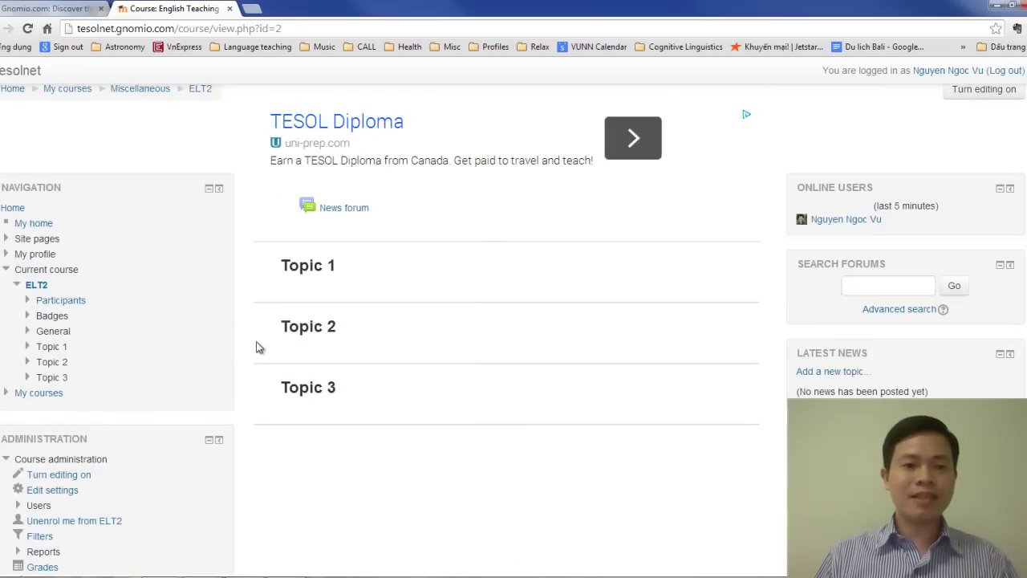
scroll(241, 288, up, 1)
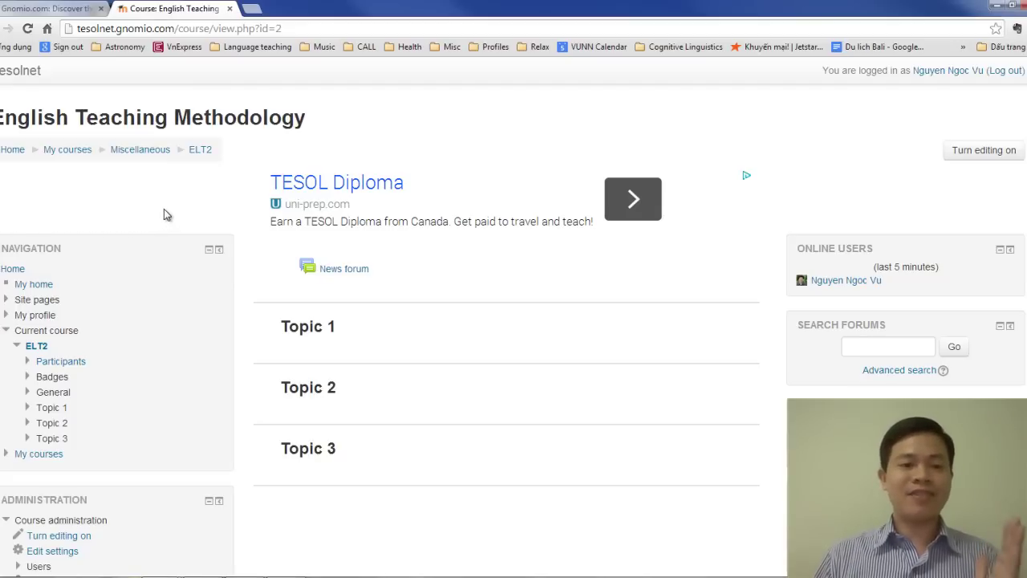
scroll(140, 372, down, 3)
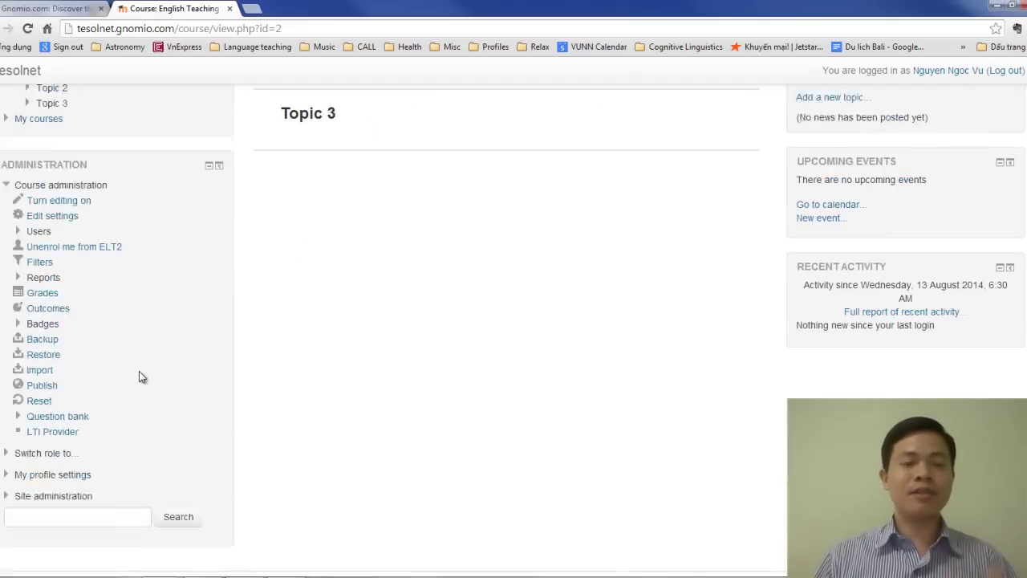
scroll(126, 362, up, 3)
scroll(105, 360, down, 2)
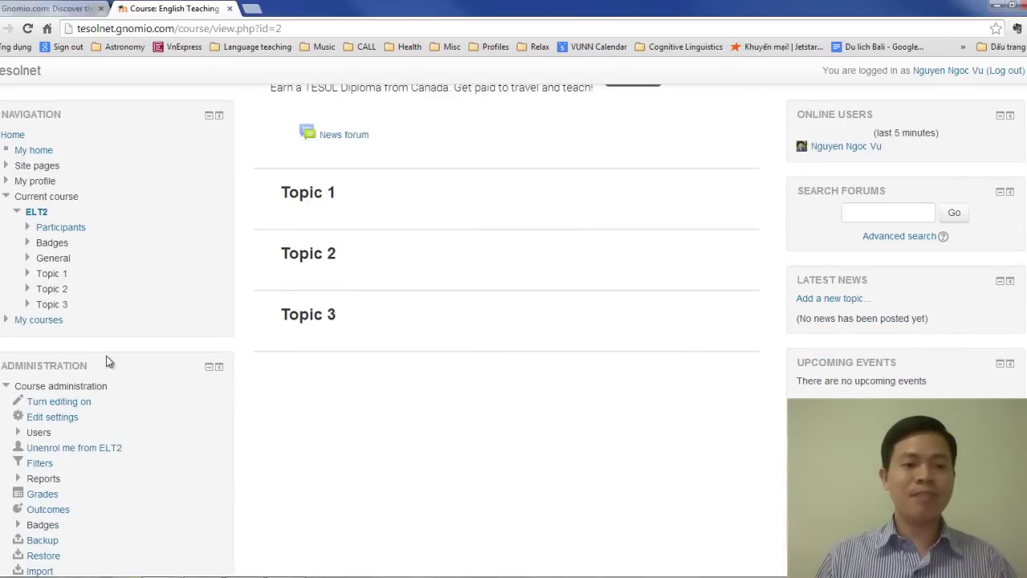
scroll(94, 379, down, 3)
scroll(97, 394, up, 5)
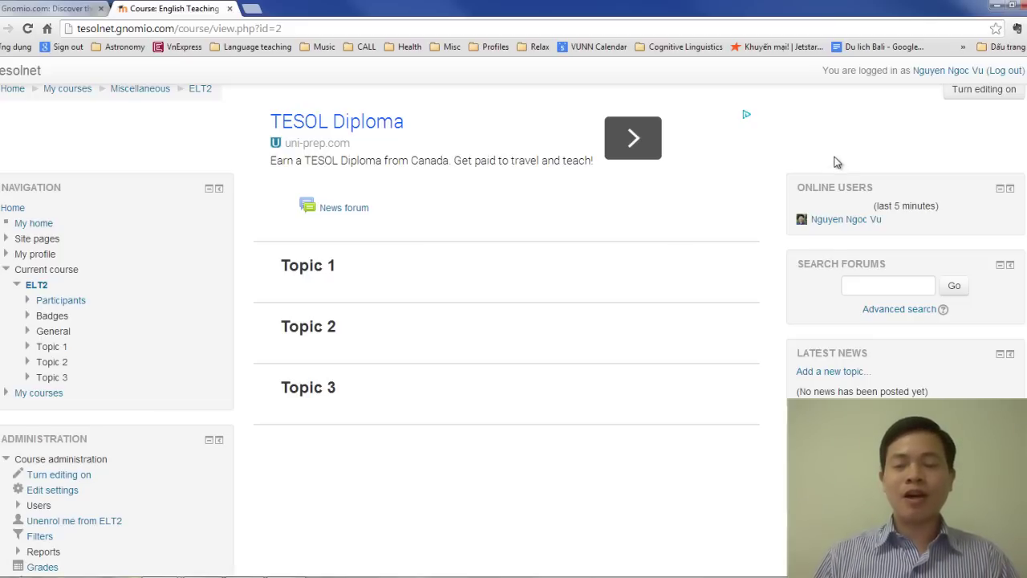
Examine the Online Users, Search Forums, Latest News, Upcoming Events and Recent Activity blocks of the course.
scroll(842, 191, down, 2)
scroll(842, 191, down, 2)
scroll(843, 191, up, 5)
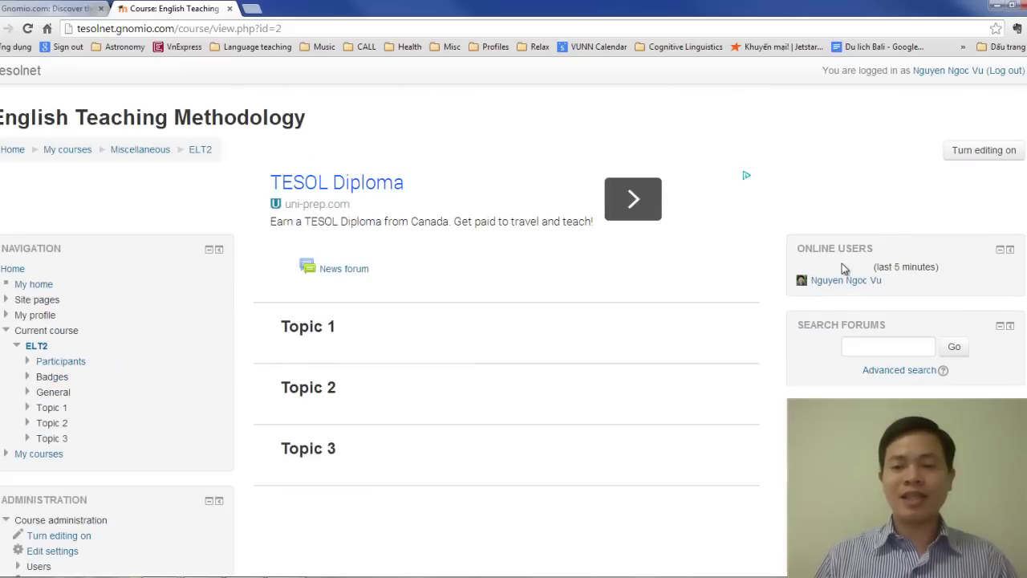
scroll(857, 236, down, 4)
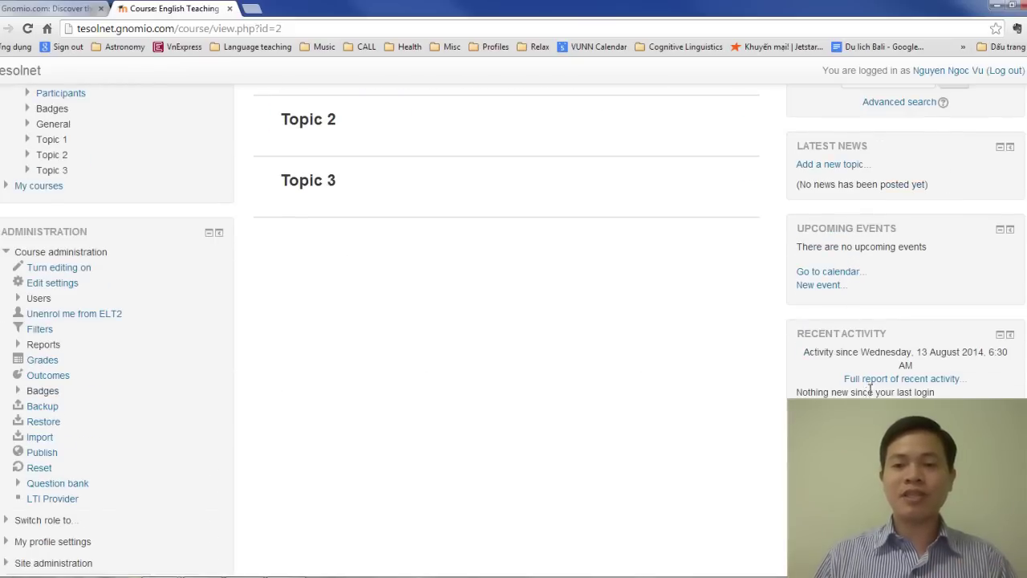
scroll(871, 389, up, 4)
scroll(860, 358, down, 2)
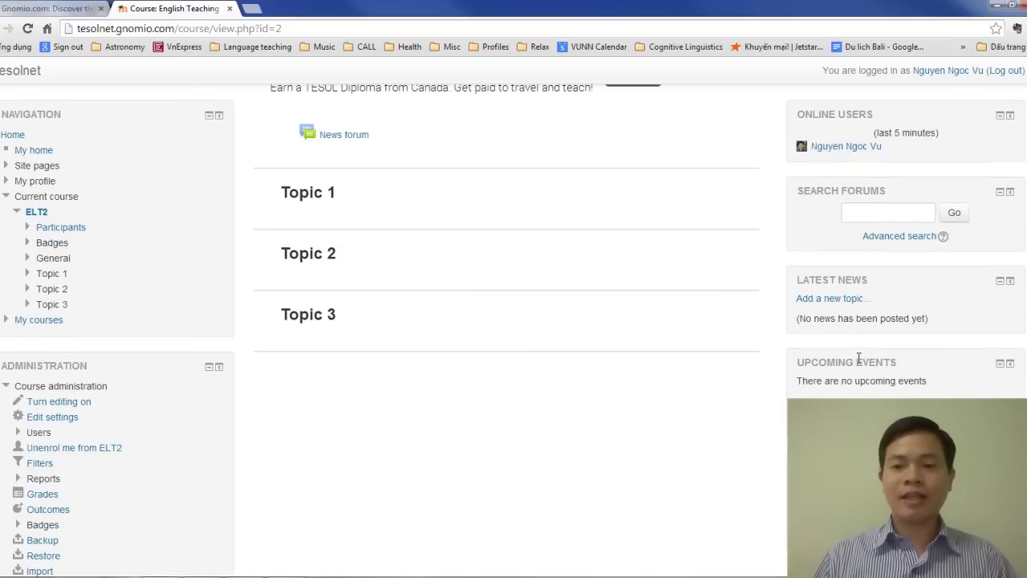
scroll(858, 368, down, 3)
scroll(858, 368, up, 4)
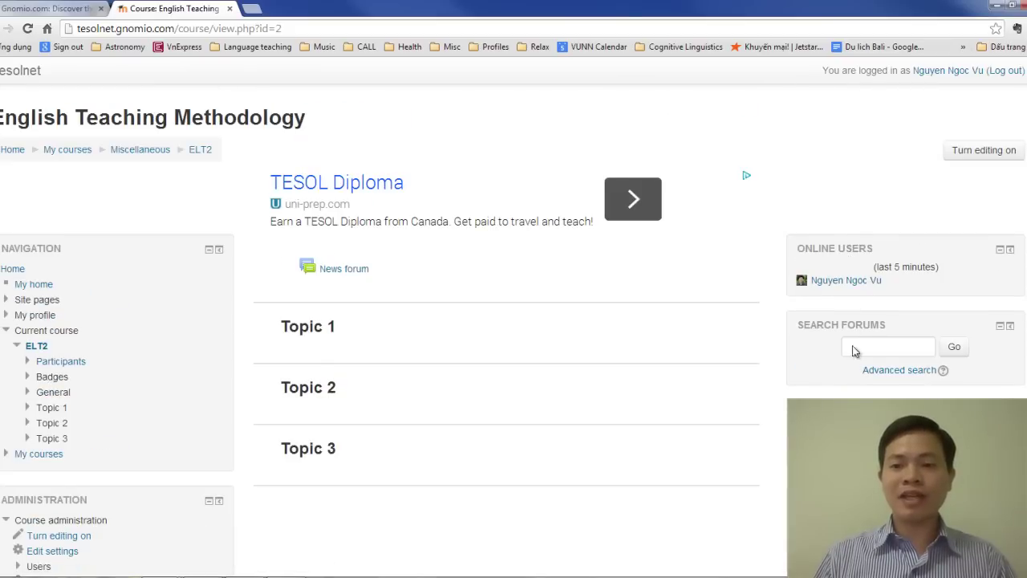
scroll(846, 385, down, 3)
scroll(642, 353, up, 3)
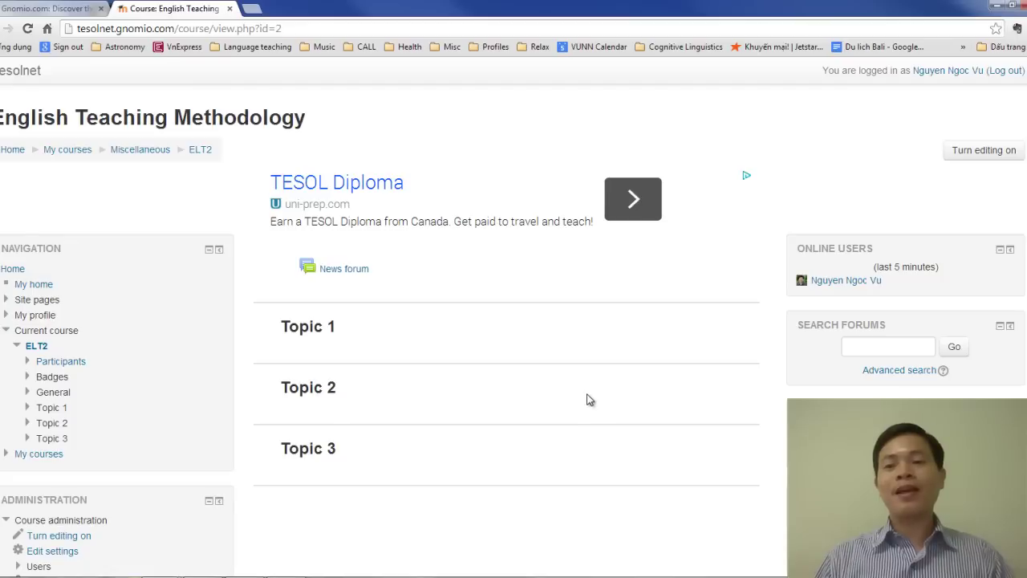
Turn on editing for the English Teaching Methodology course and look over the editing controls in its sections.
click(986, 158)
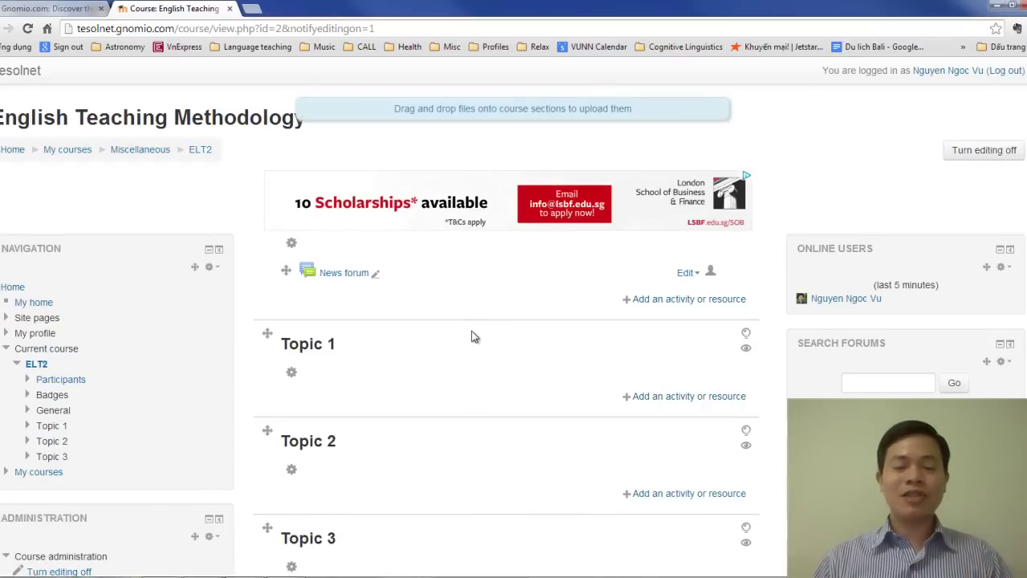
scroll(470, 333, down, 6)
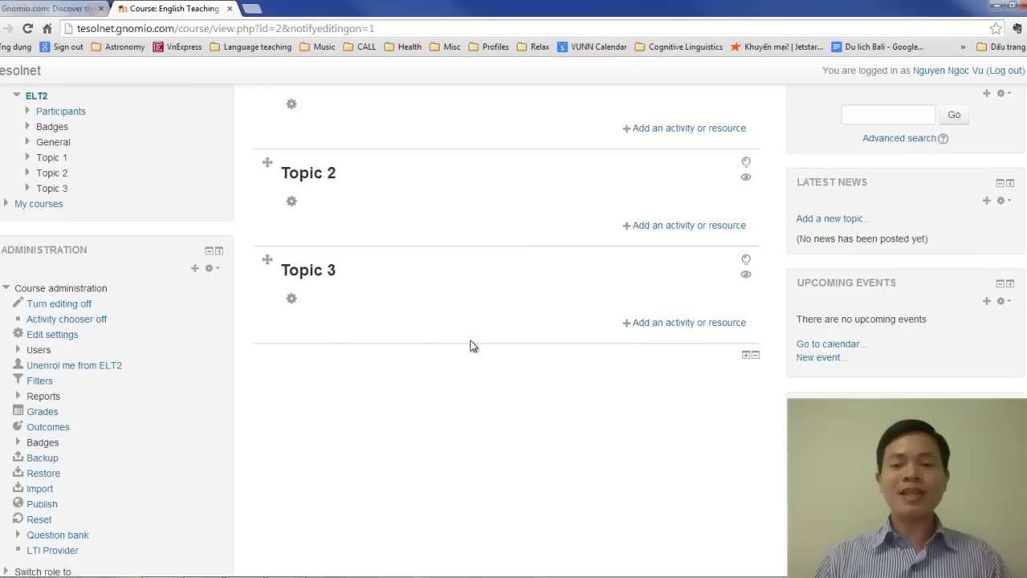
scroll(470, 340, up, 6)
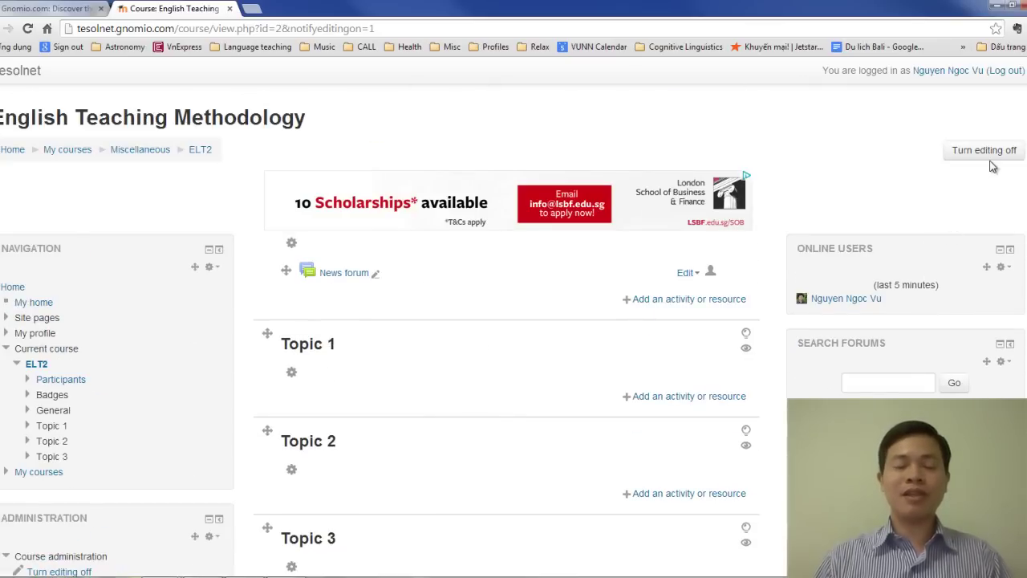
Look through the blocks available for adding to the course, then close the list without choosing one.
scroll(589, 353, down, 6)
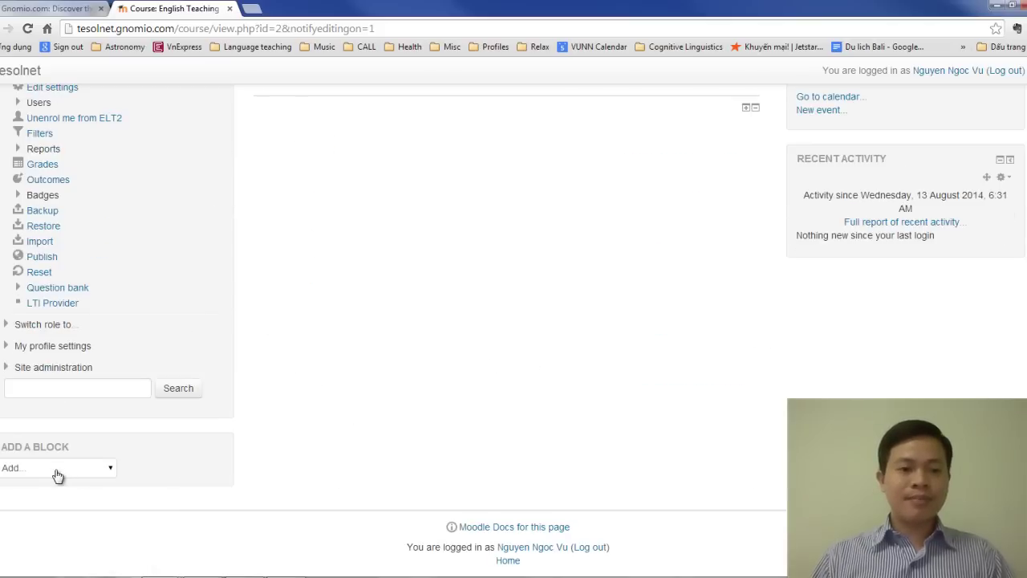
click(58, 472)
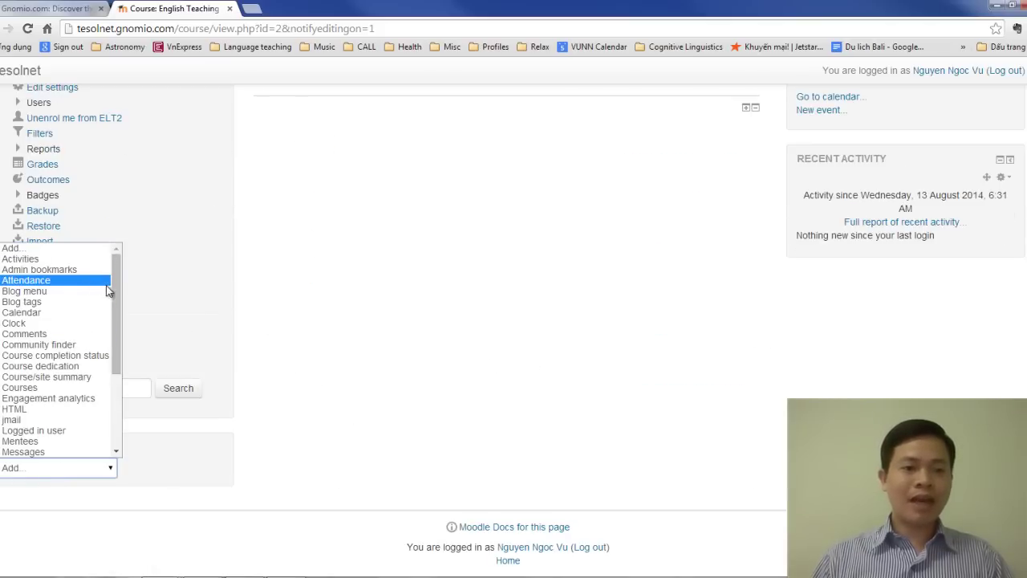
drag(116, 317, 114, 405)
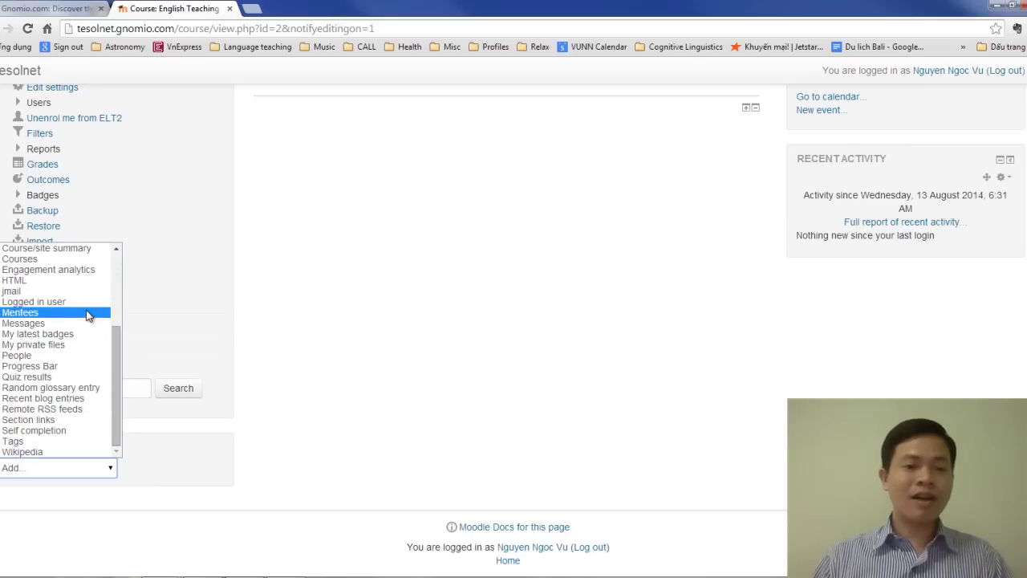
click(664, 352)
scroll(652, 356, up, 10)
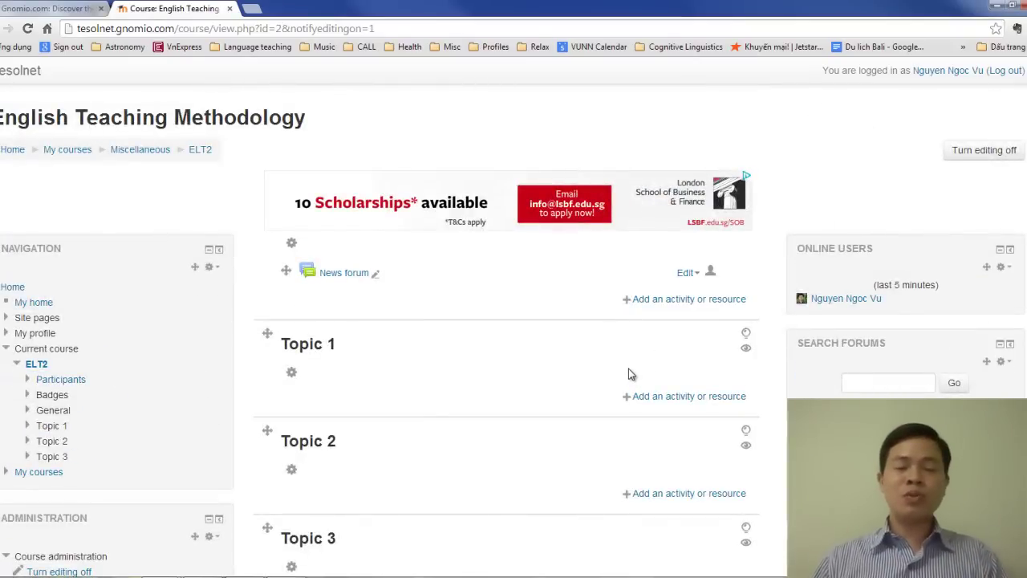
Review the course's side blocks in editing mode, from Online Users down to Recent Activity.
scroll(848, 370, down, 5)
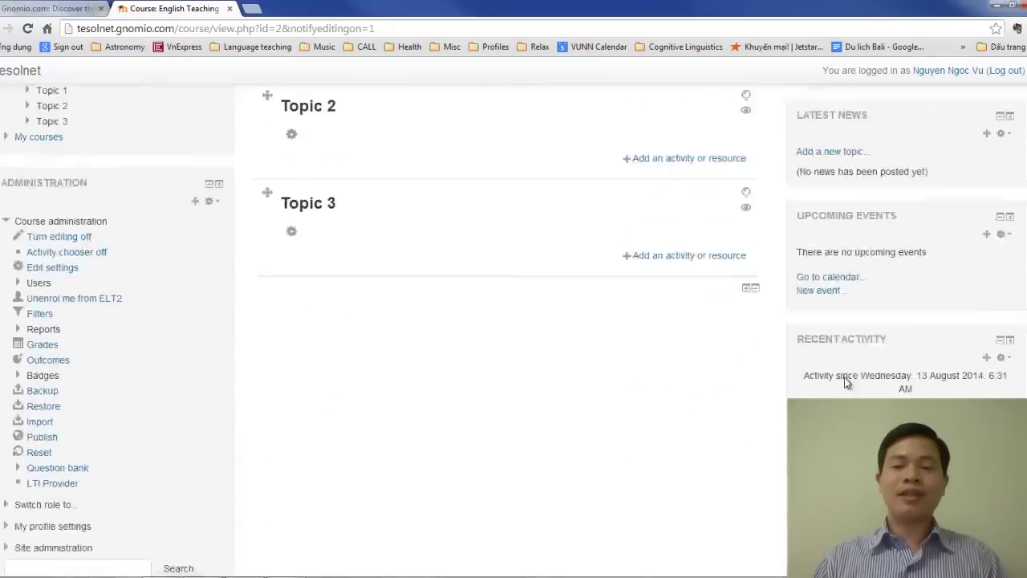
scroll(846, 361, up, 5)
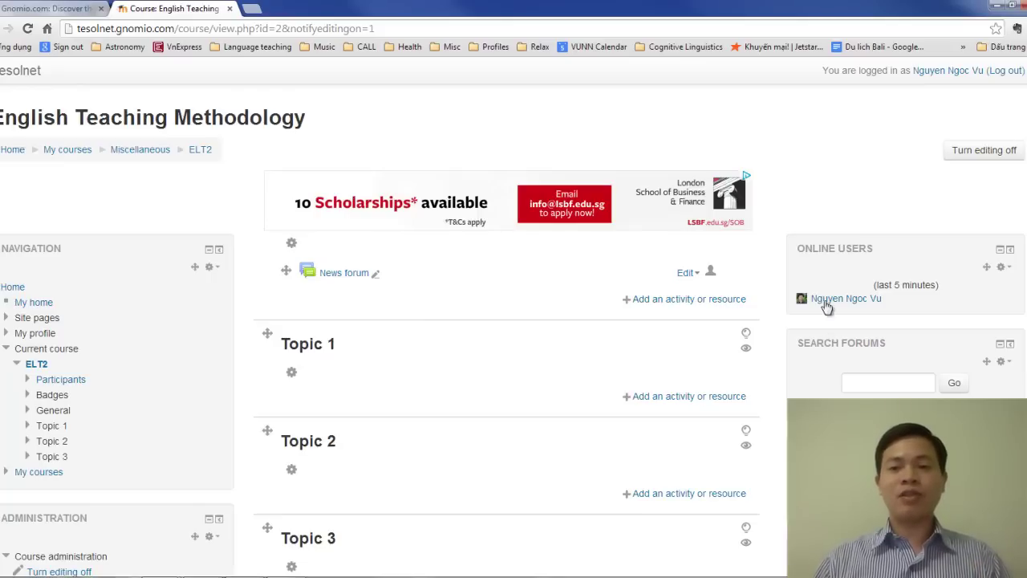
scroll(827, 305, down, 3)
scroll(836, 322, down, 4)
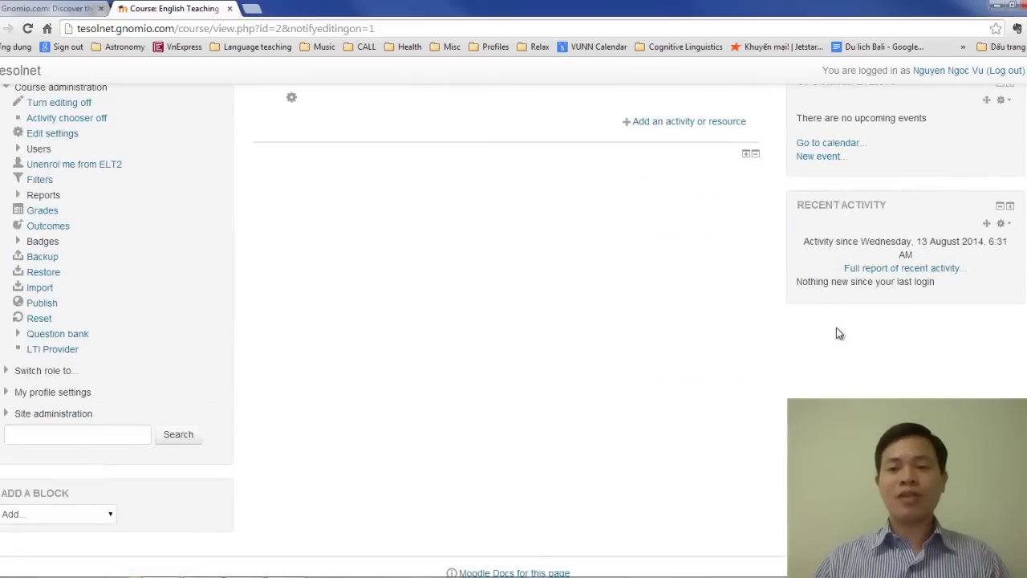
scroll(836, 328, up, 6)
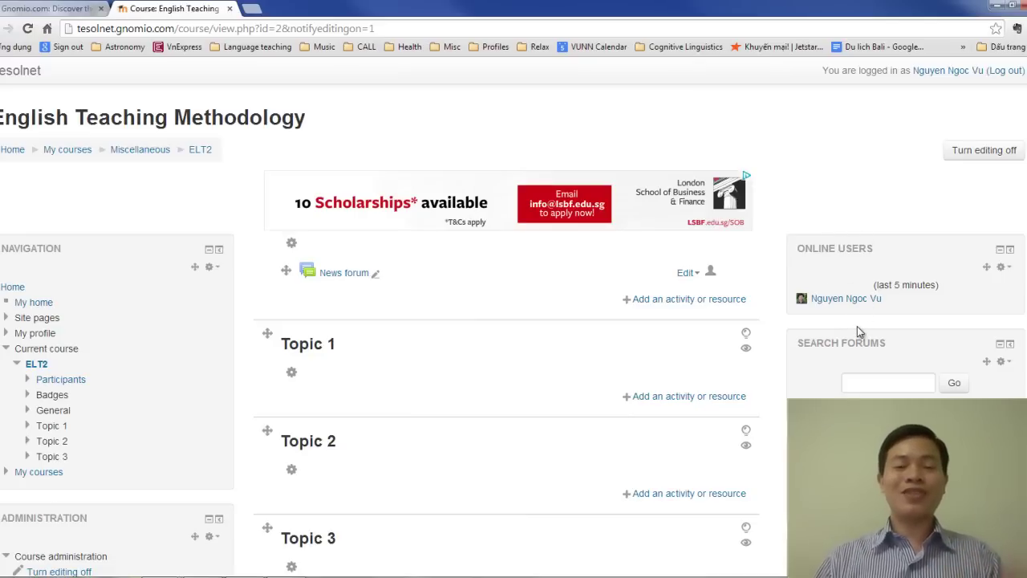
scroll(857, 325, down, 3)
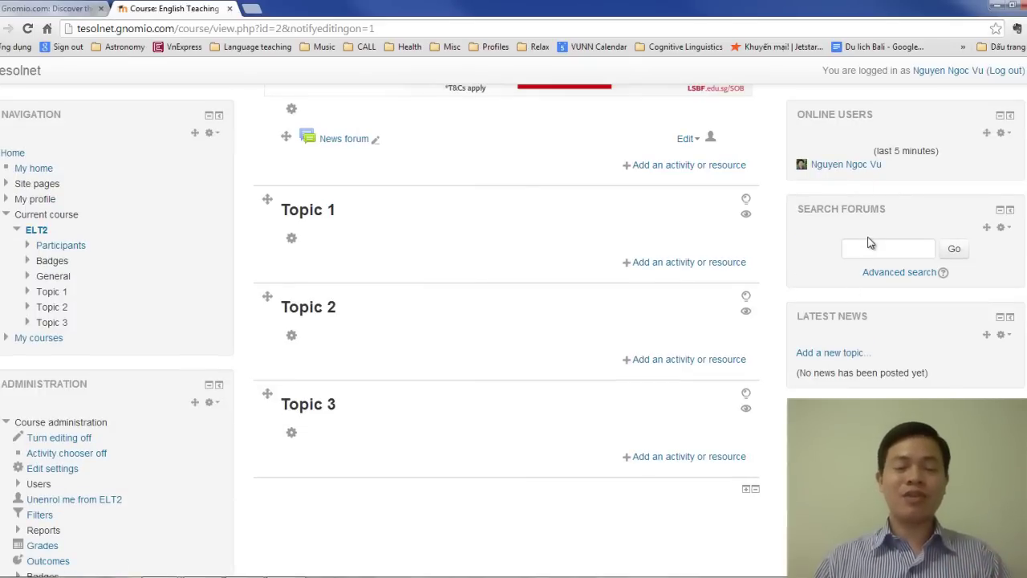
scroll(871, 243, up, 3)
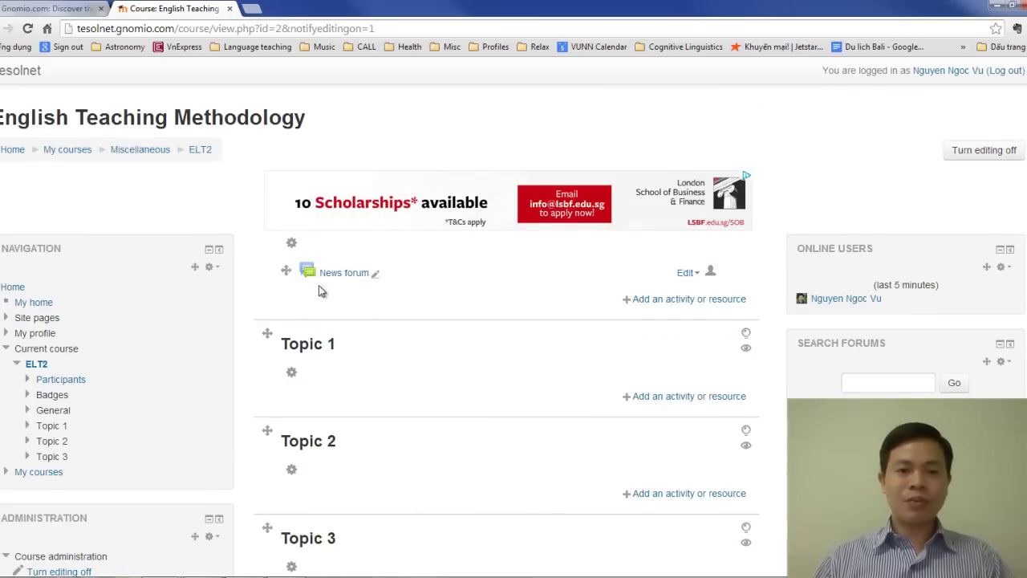
View the News forum in a separate browser tab and return to the course page.
middle_click(344, 275)
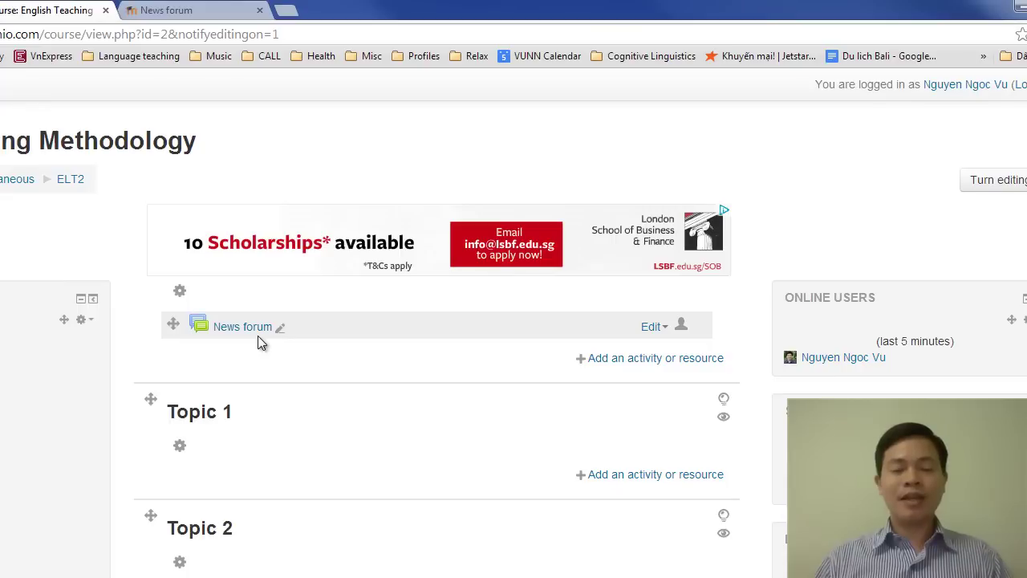
click(179, 11)
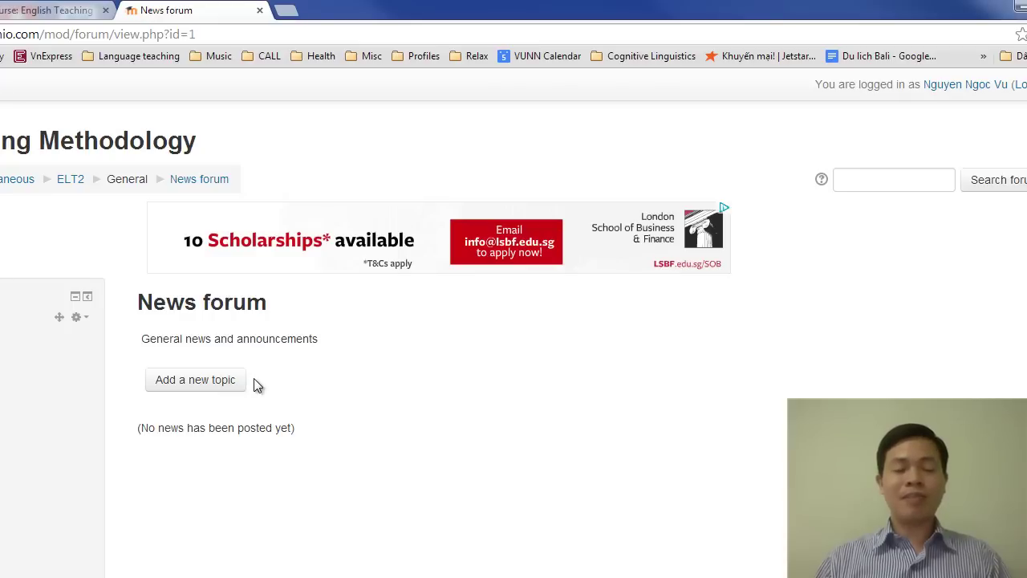
click(57, 10)
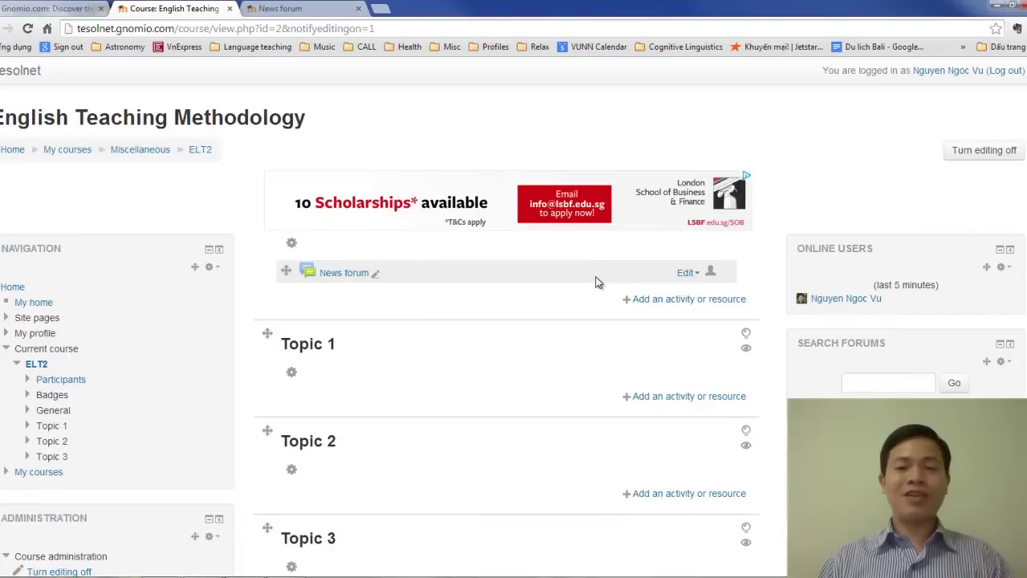
Add a Label resource to the general section above Topic 1 and move the welcome label above the News forum.
scroll(596, 281, down, 4)
scroll(594, 297, up, 4)
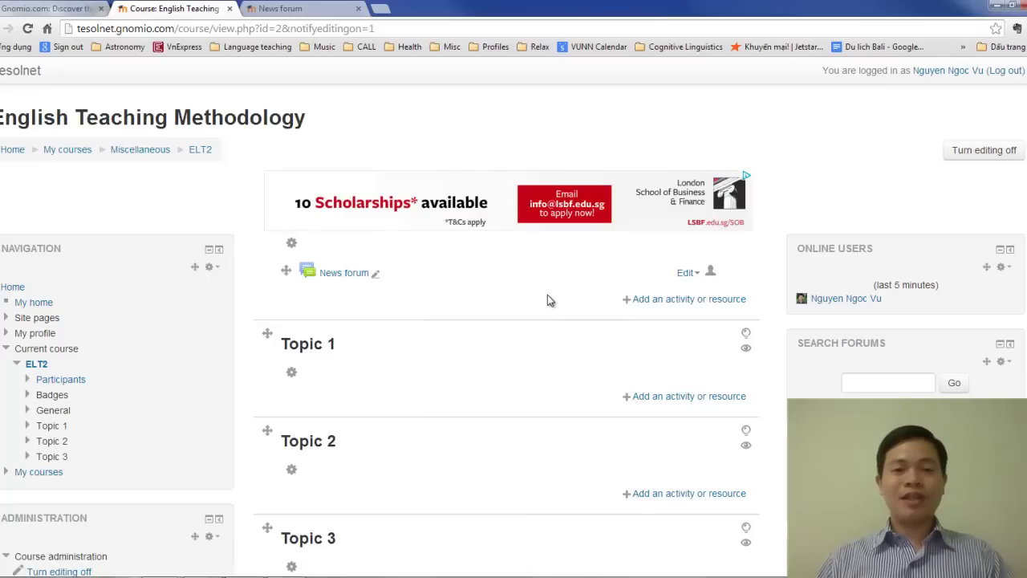
click(693, 307)
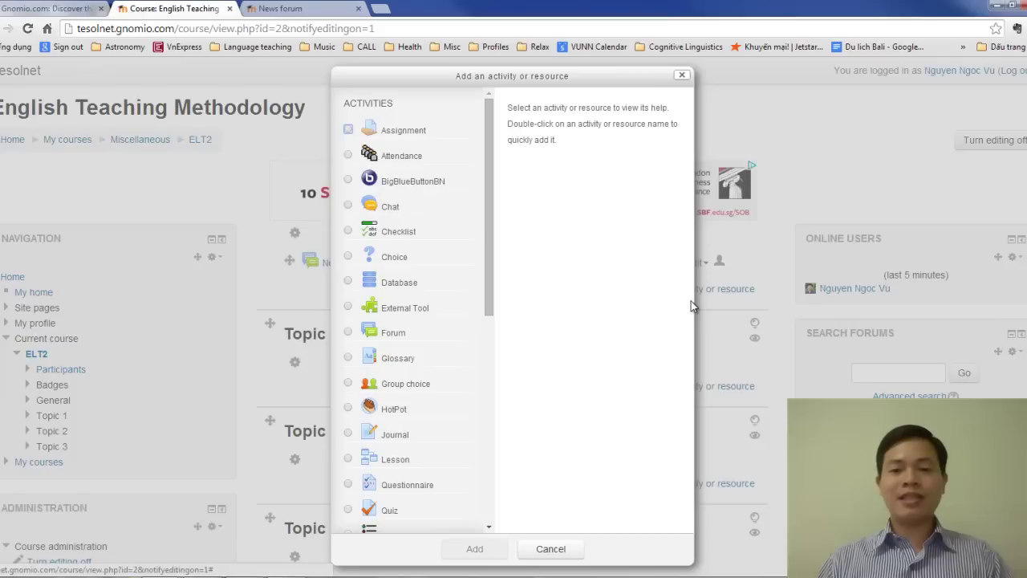
scroll(496, 263, down, 2)
scroll(454, 248, down, 5)
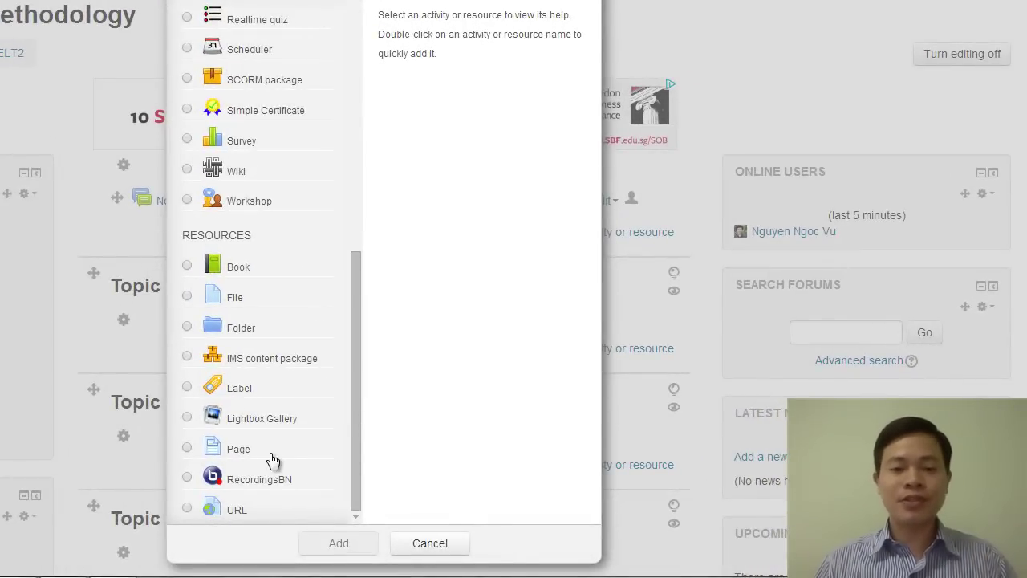
click(188, 391)
click(329, 543)
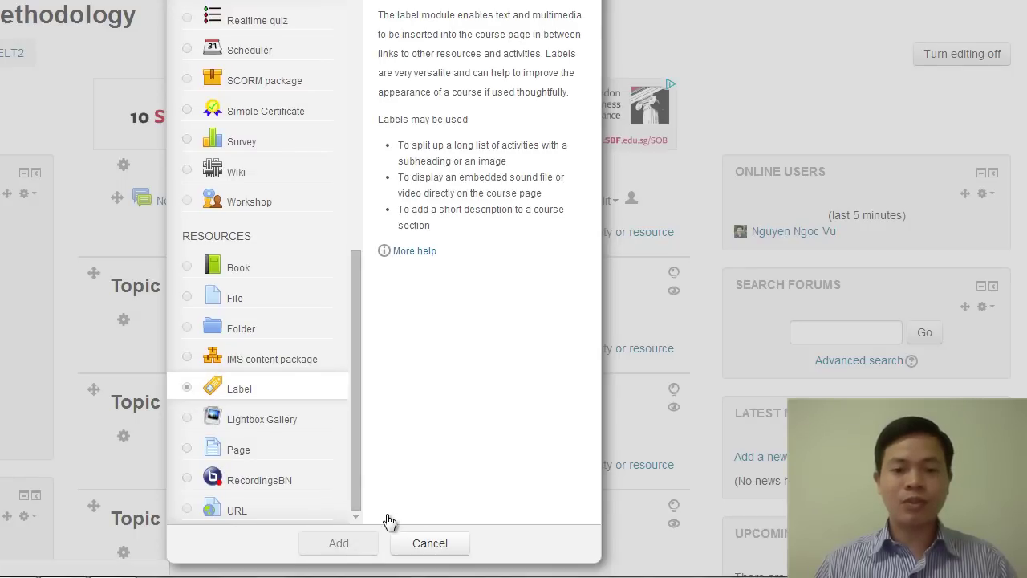
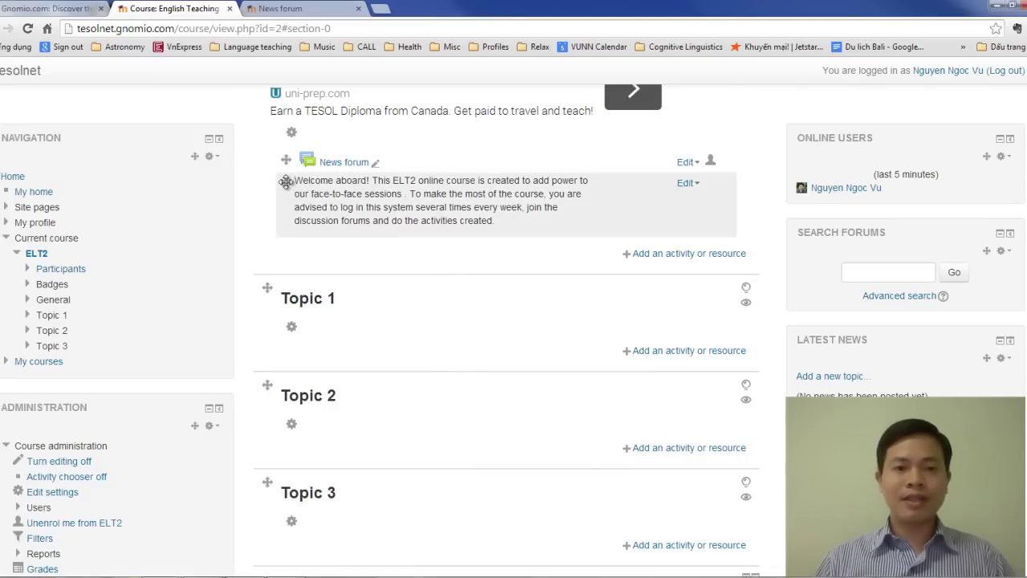
drag(286, 182, 289, 133)
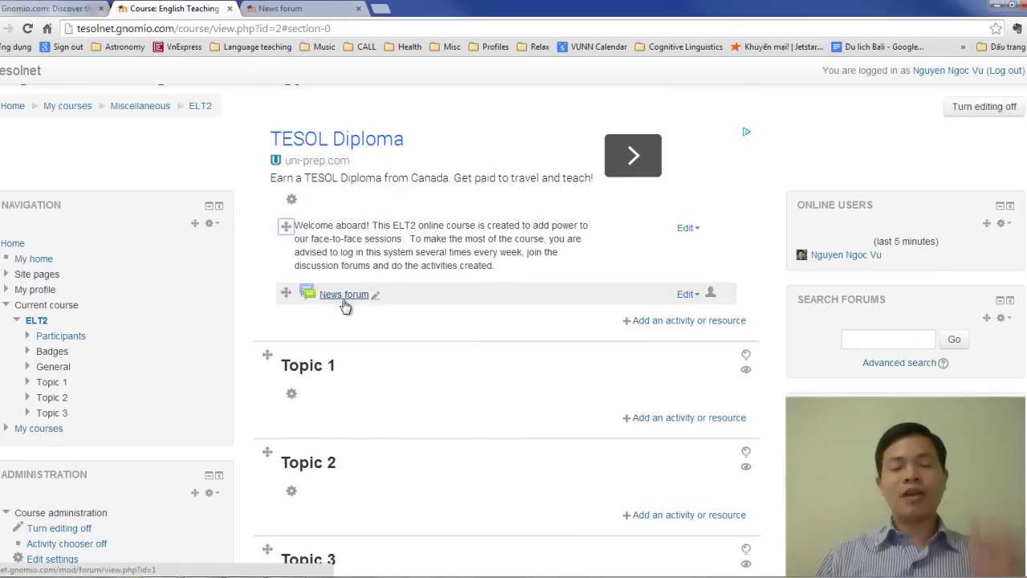
Start adding a Forum activity to the general section above Topic 1.
scroll(384, 295, down, 1)
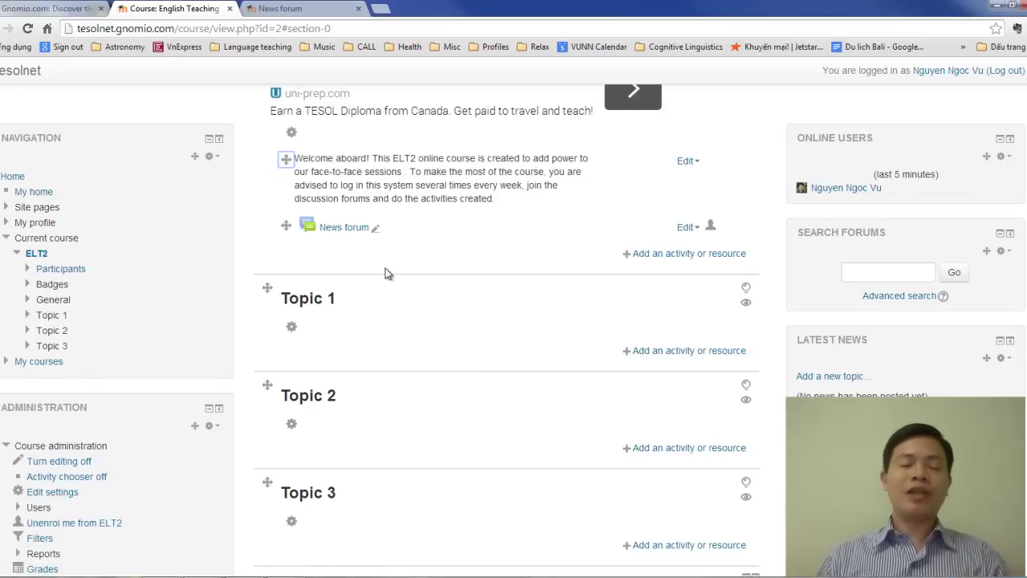
click(712, 255)
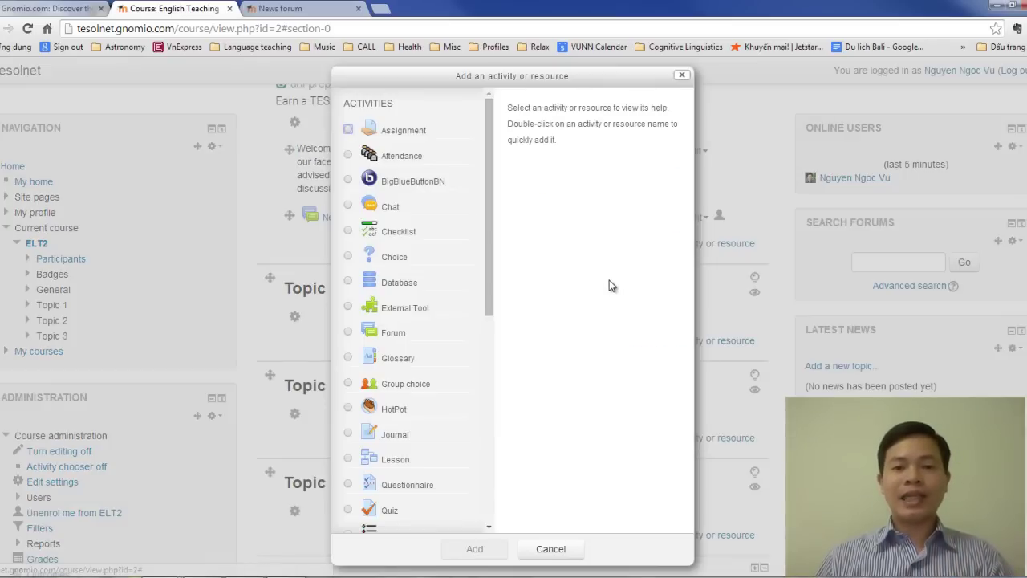
drag(490, 230, 489, 438)
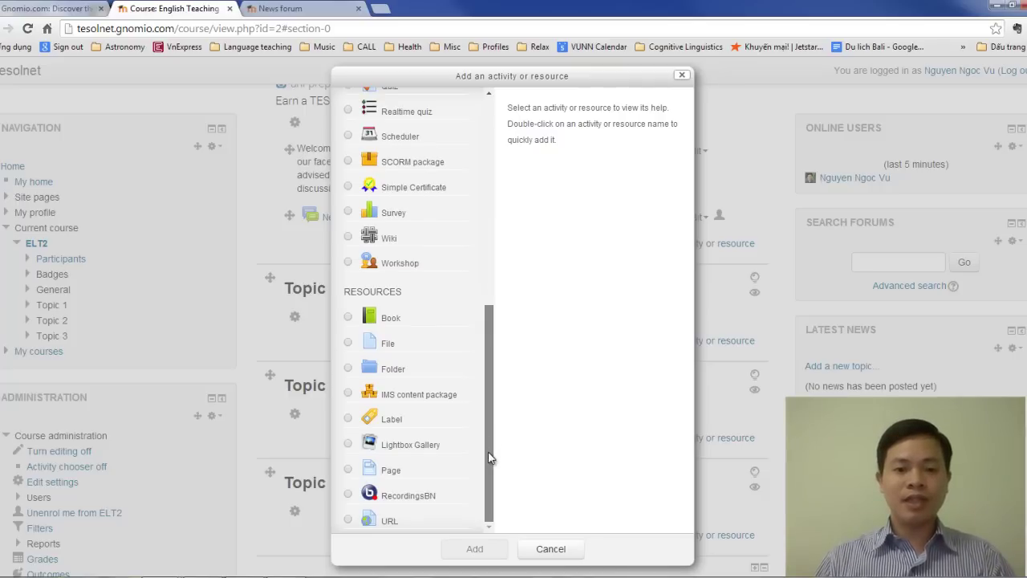
drag(490, 458, 507, 191)
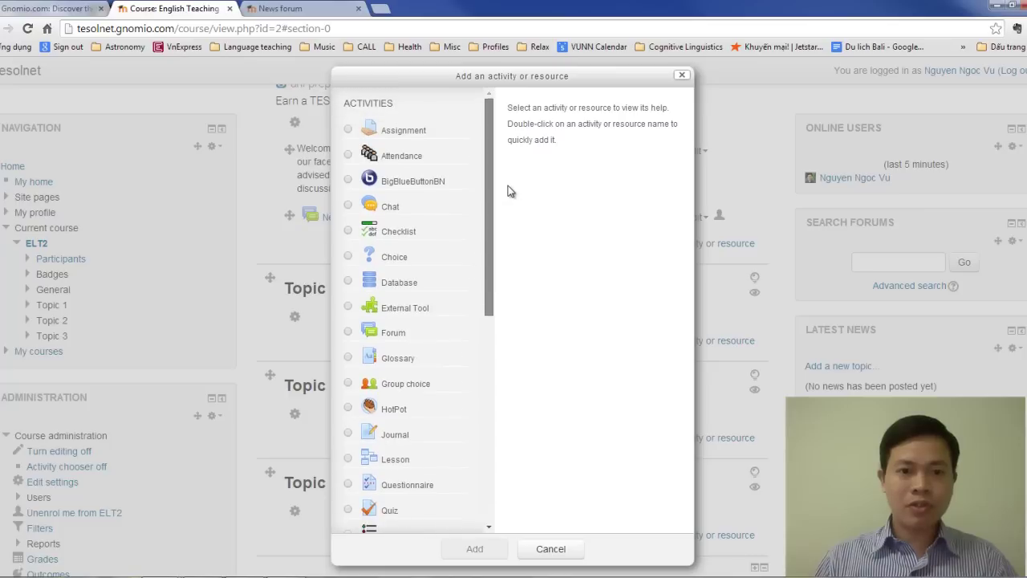
click(349, 333)
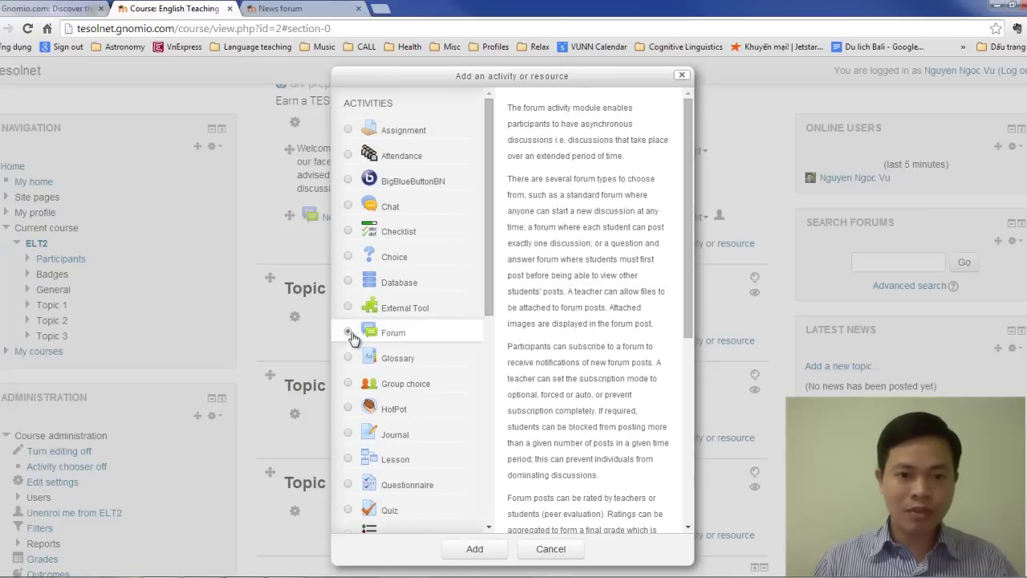
click(475, 549)
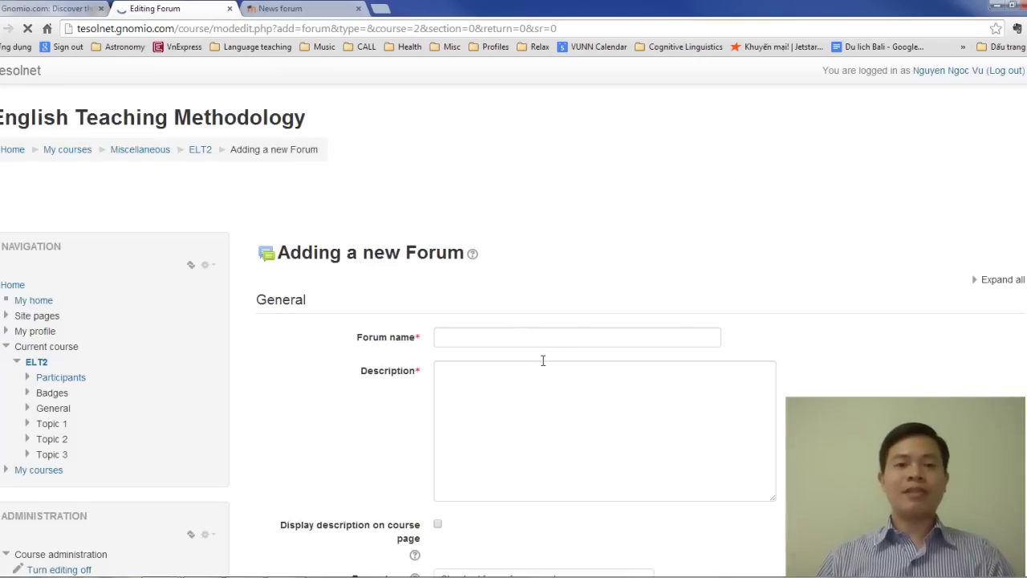
Name the new forum "Resource Forum".
click(565, 331)
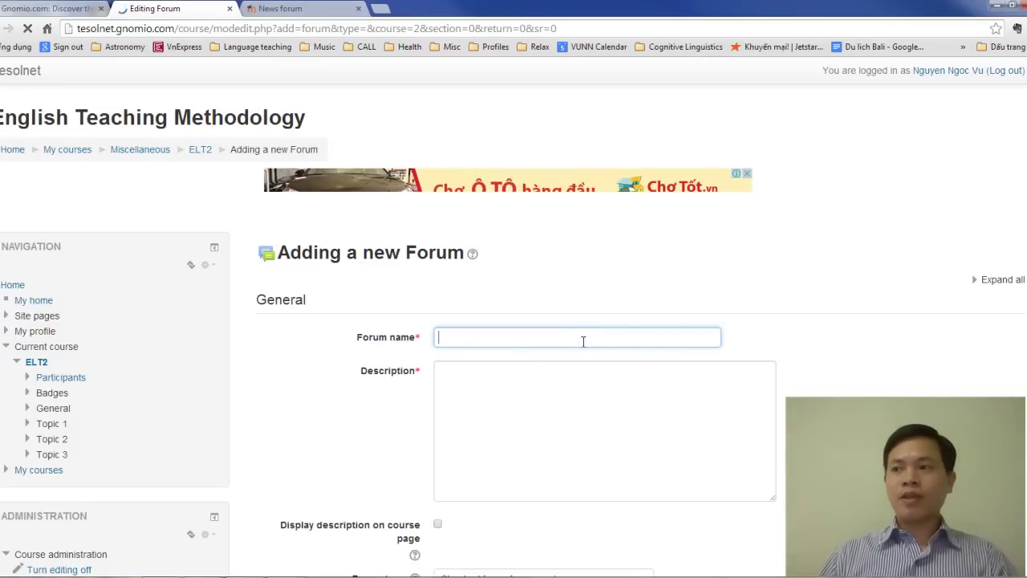
text(Reso)
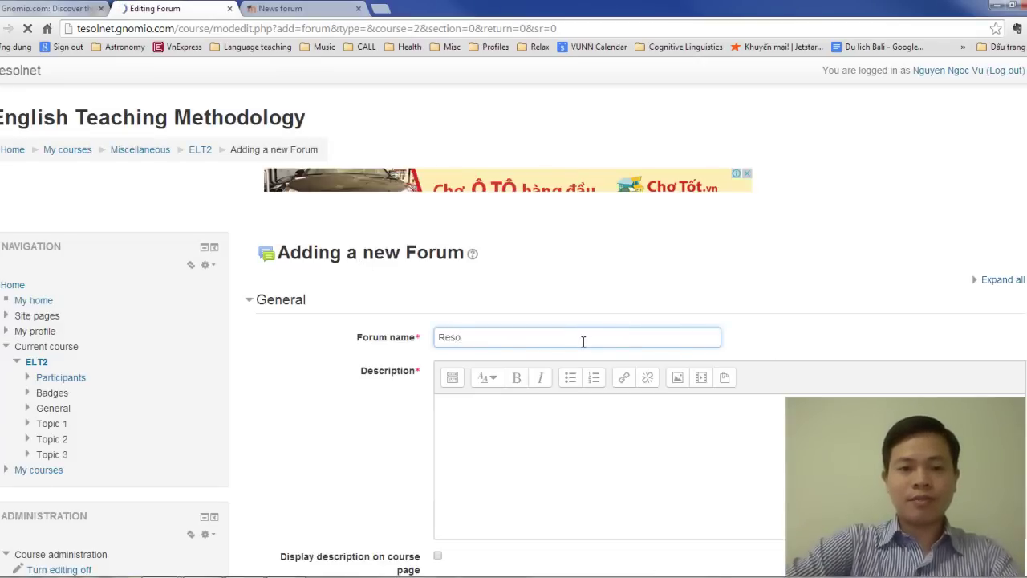
text(urce )
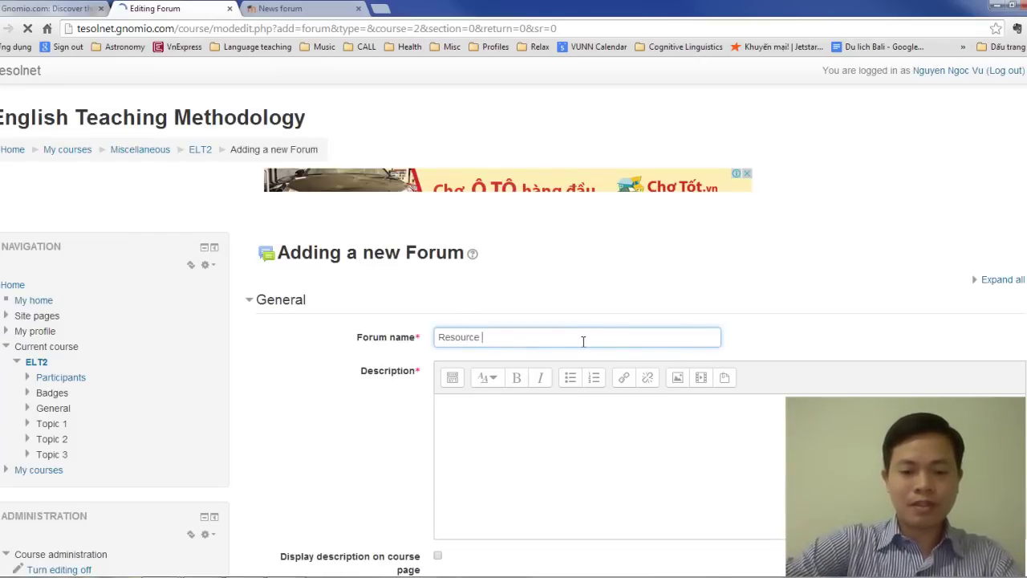
text(Forum)
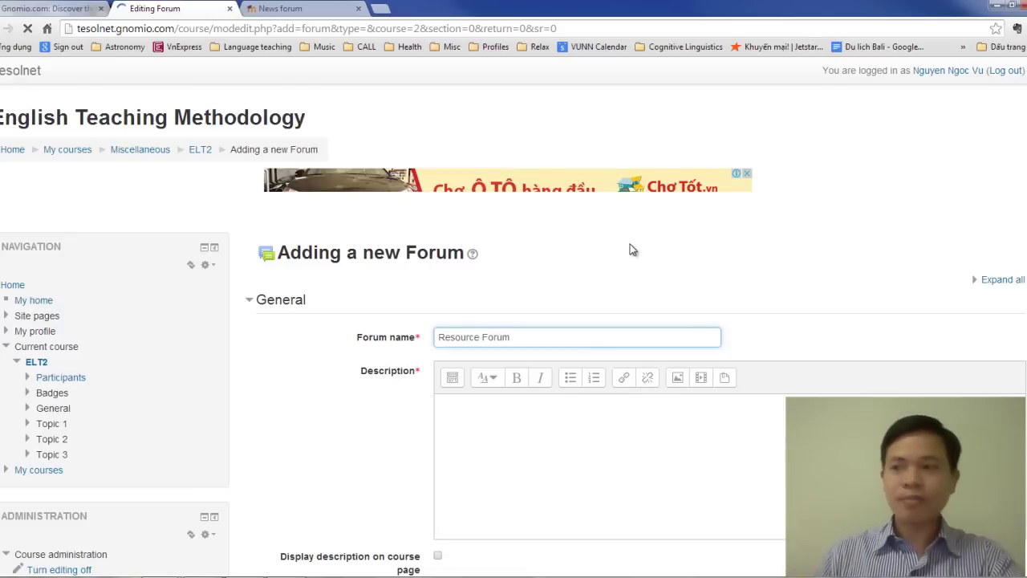
key(Tab)
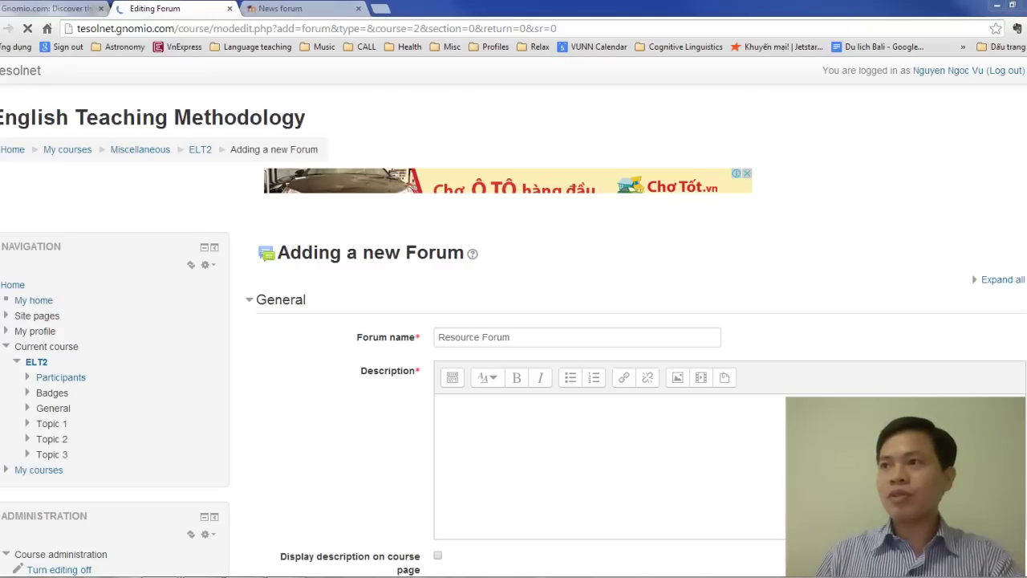
In Notepad, replace the welcome text with "Share any materials or resources you find interesting and relevant to the topics covered in our course here.".
click(571, 415)
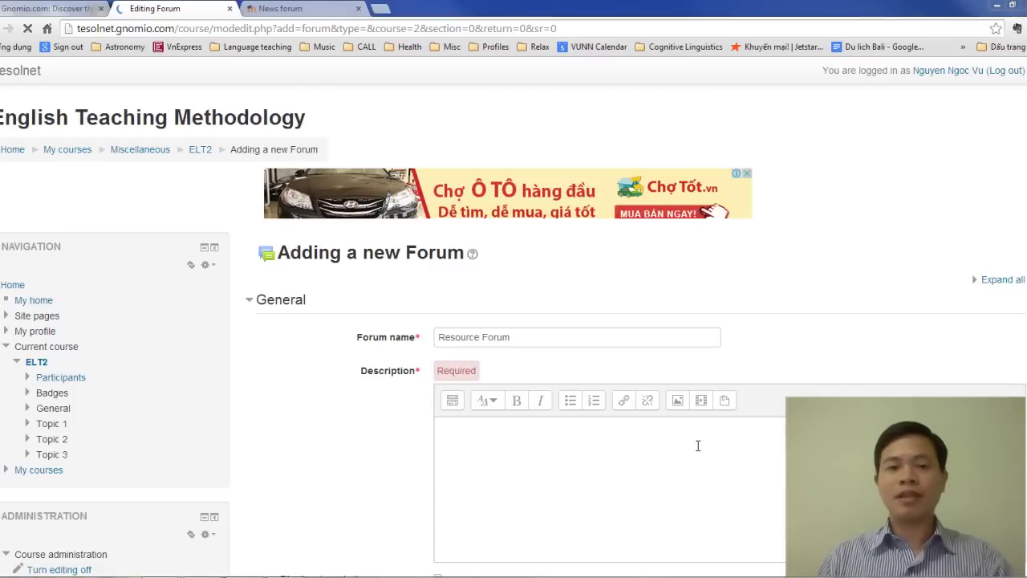
click(496, 439)
scroll(486, 442, down, 3)
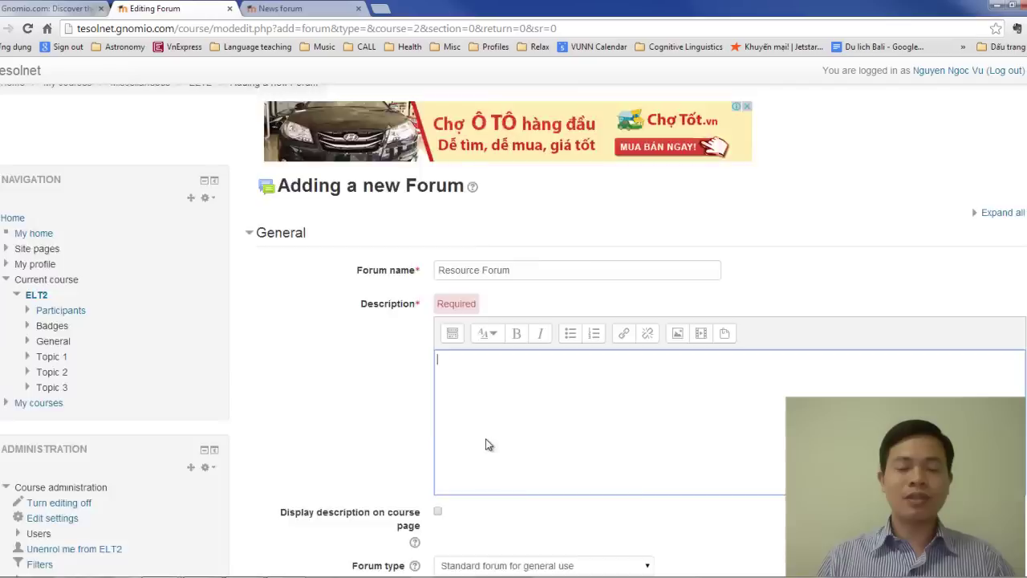
key(alt+Tab)
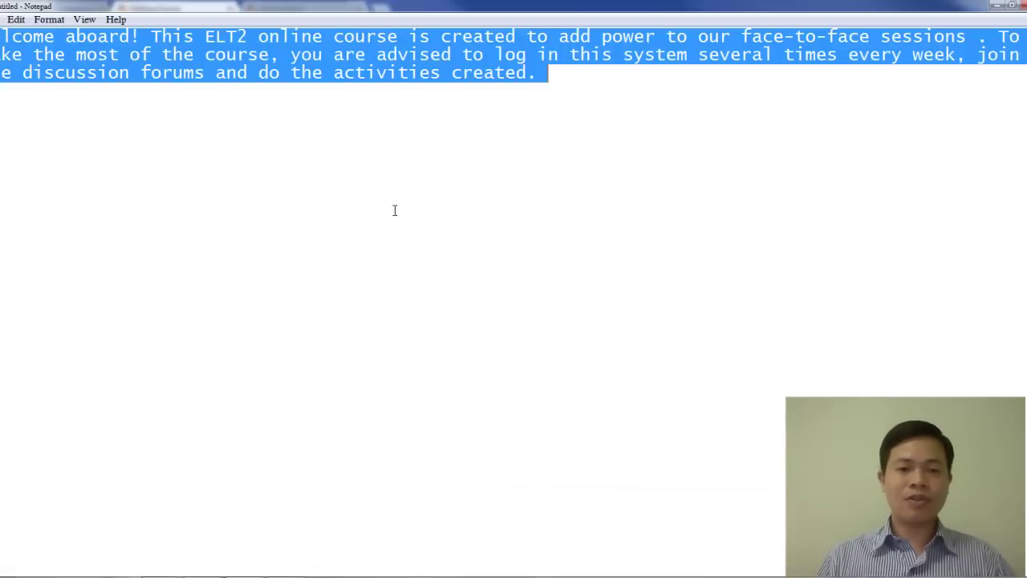
text(are any materials or resources you find interesting and relevant to the topics covered in our urse here.)
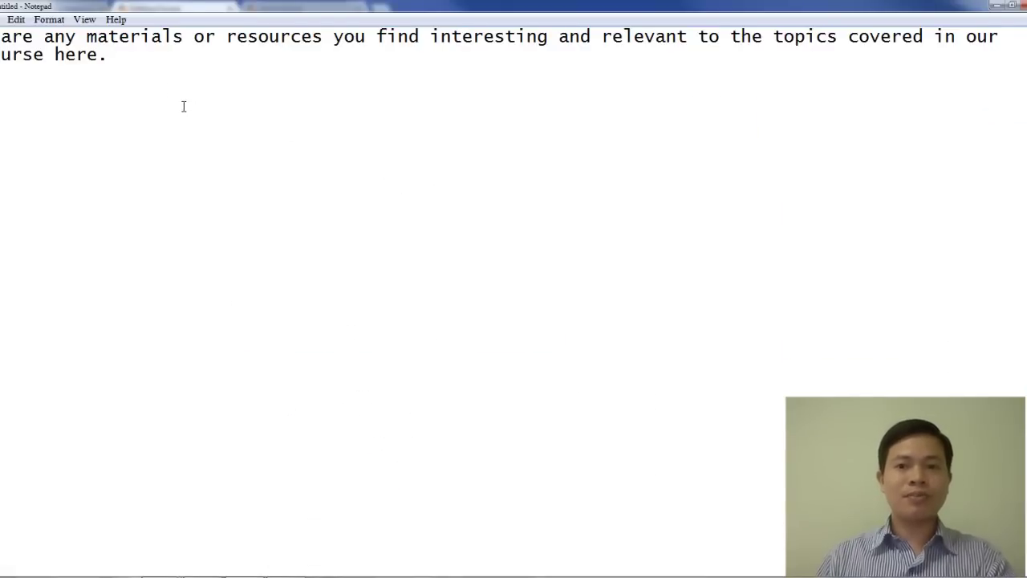
Copy the whole sentence from Notepad and paste it into the Resource Forum's description in the browser.
drag(120, 57, 2, 37)
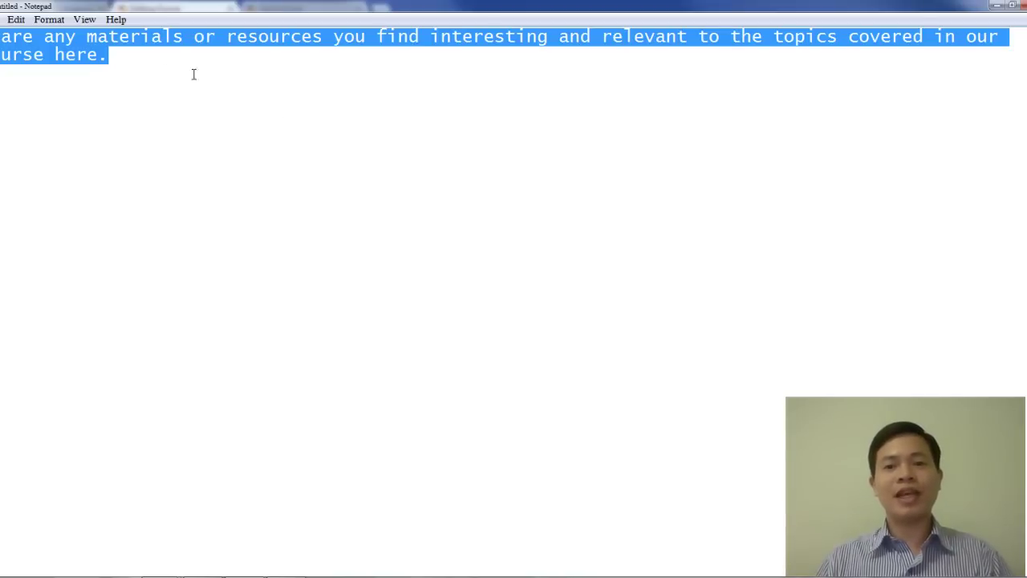
right_click(71, 55)
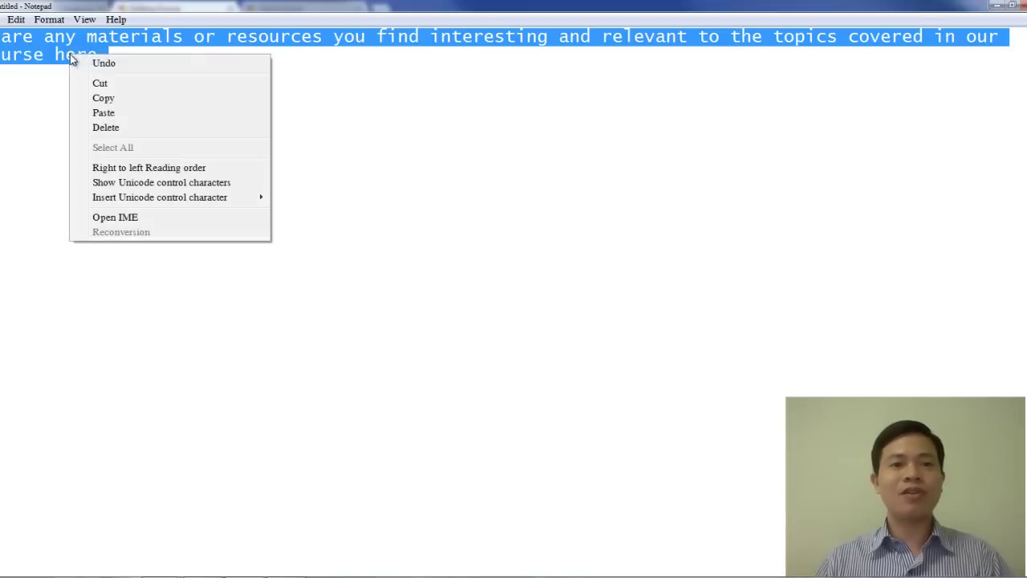
click(111, 100)
click(996, 5)
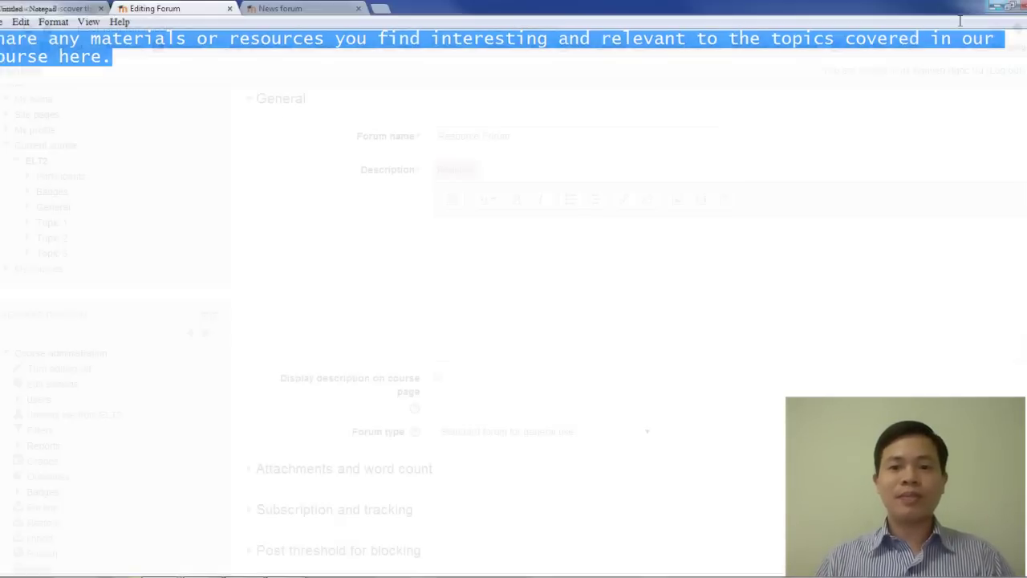
right_click(498, 257)
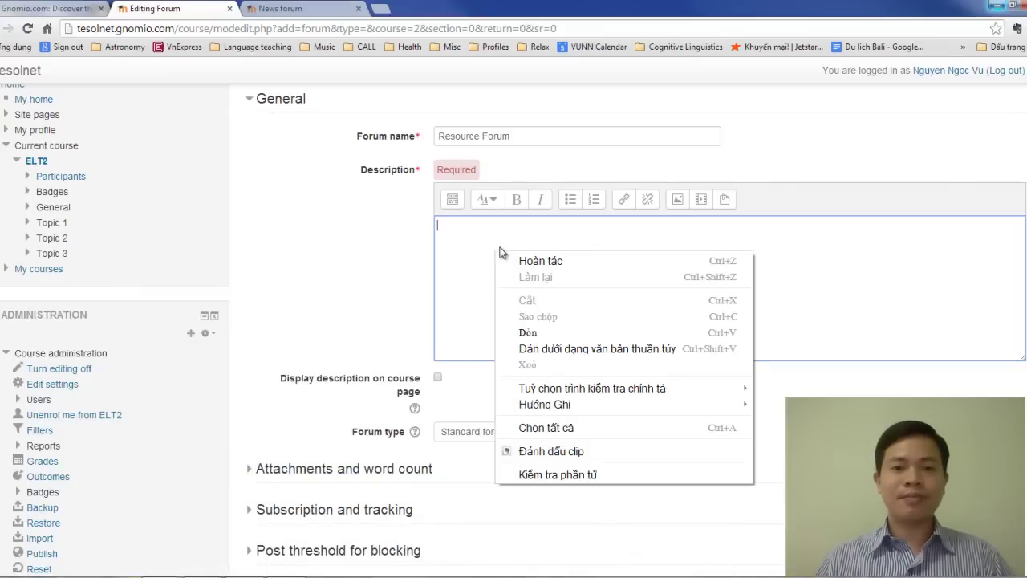
click(552, 332)
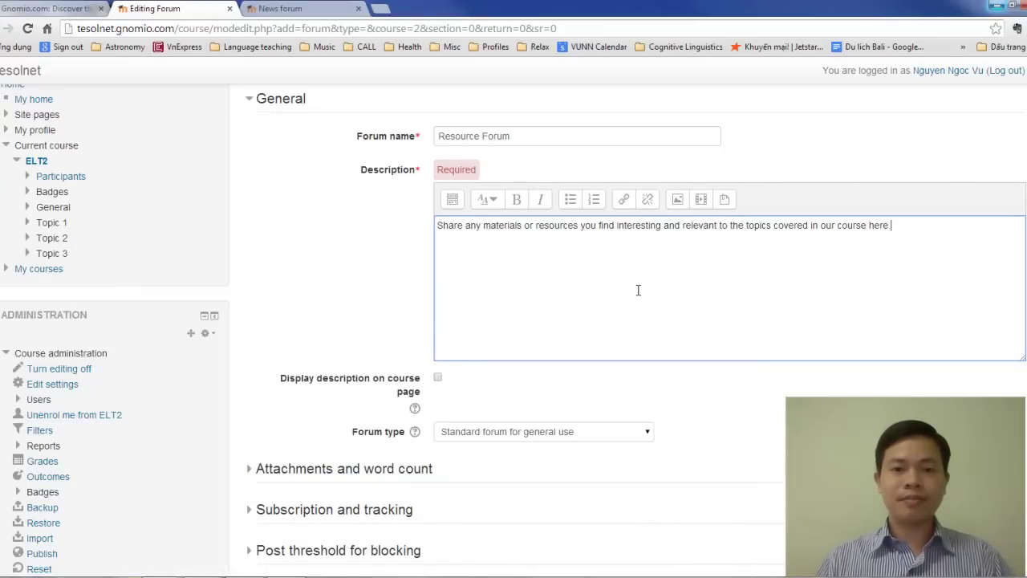
Choose "Standard forum for general use" as the forum type, then save the forum and return to the course.
scroll(639, 287, down, 1)
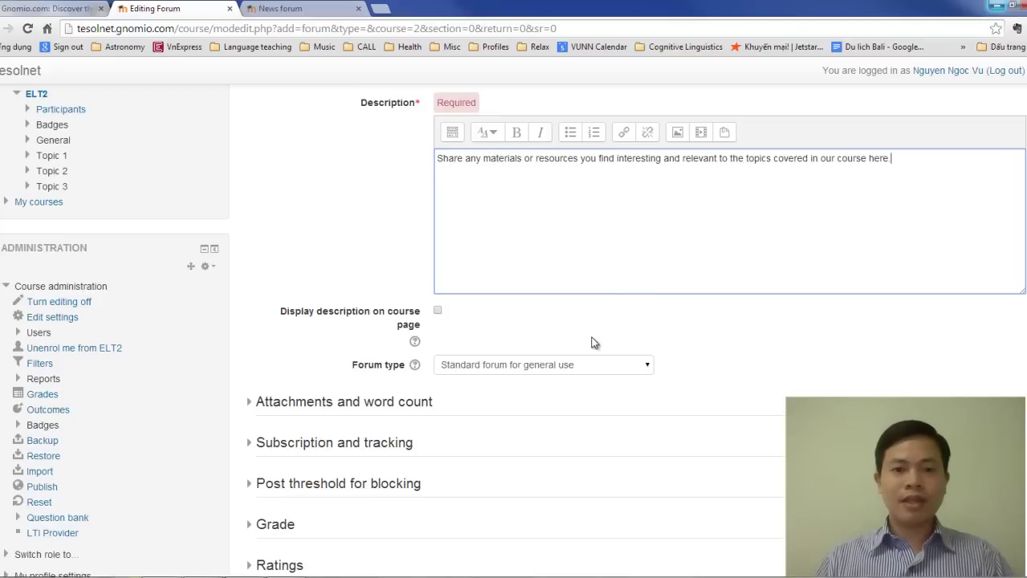
click(554, 366)
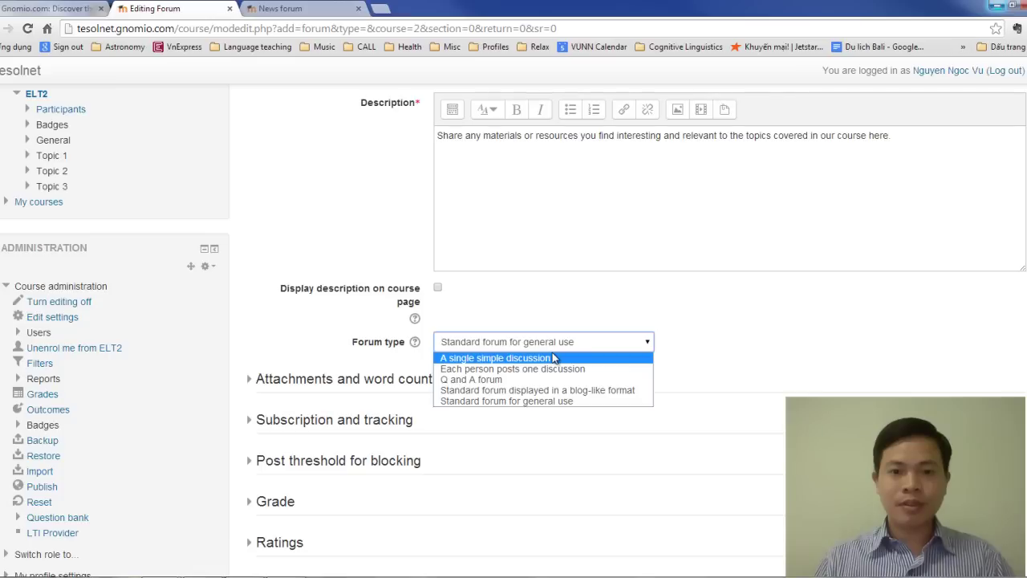
click(554, 401)
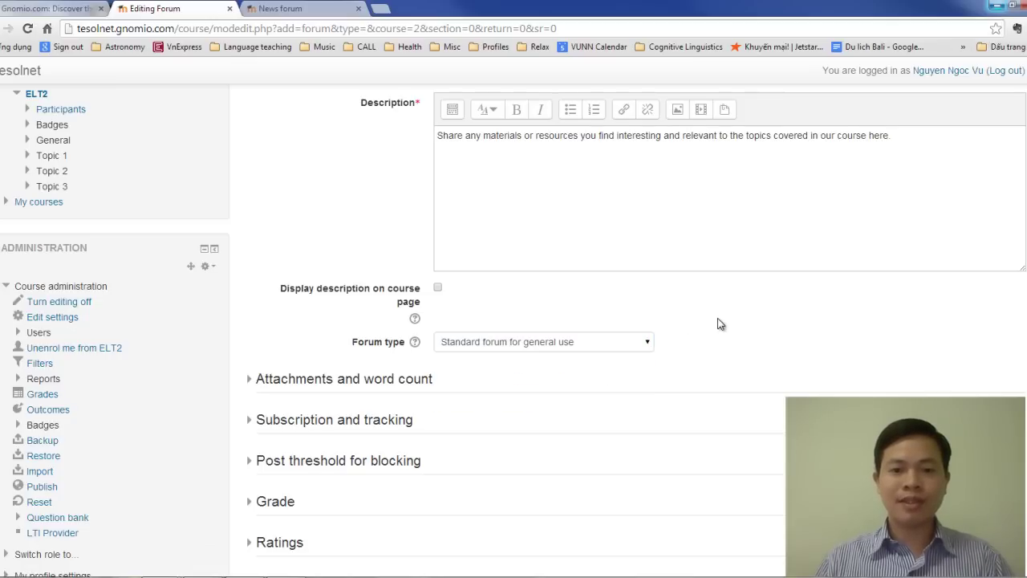
scroll(706, 325, down, 2)
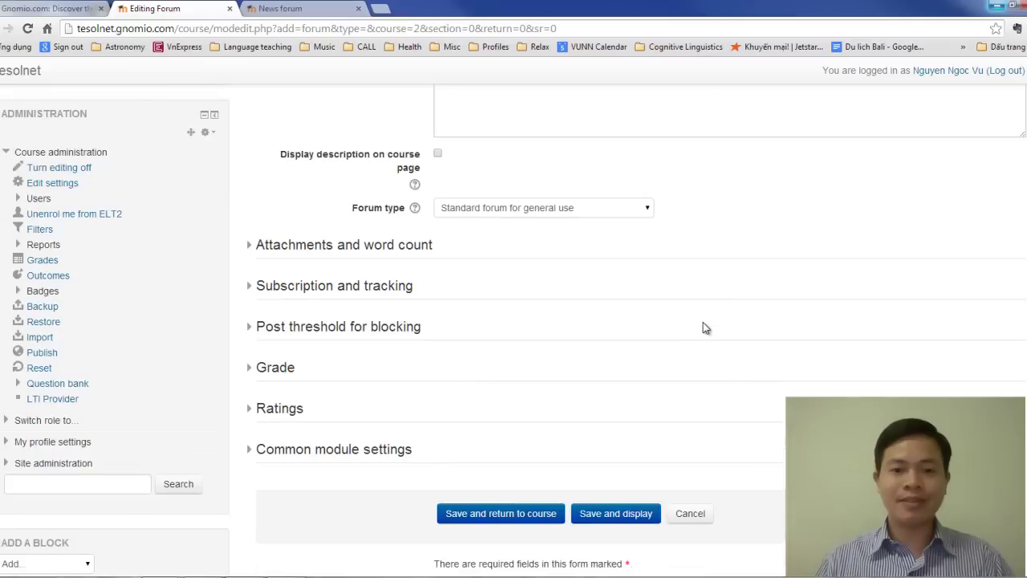
click(535, 516)
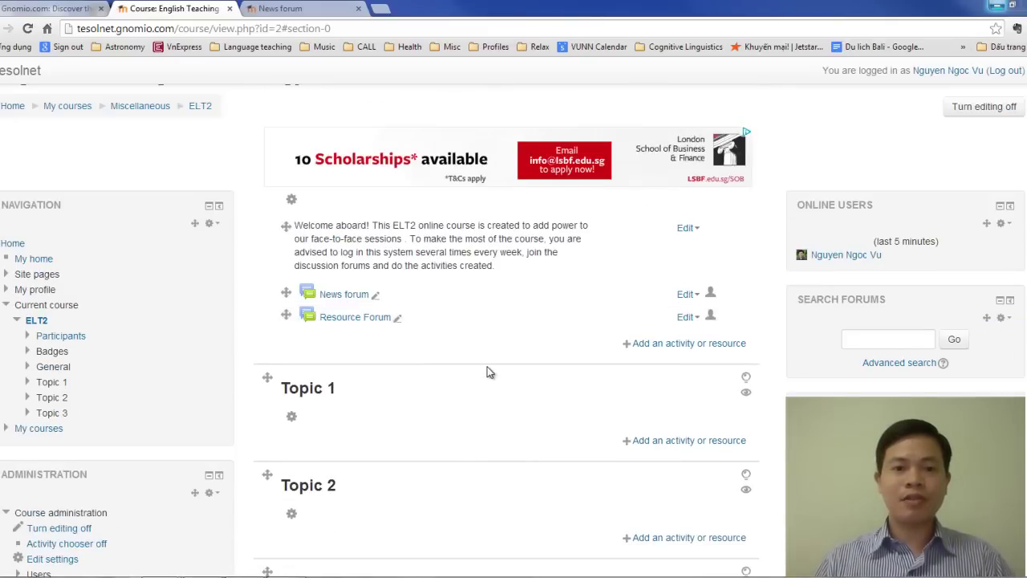
Start adding another Forum activity to the general section, below the Resource Forum.
scroll(578, 338, down, 1)
click(700, 279)
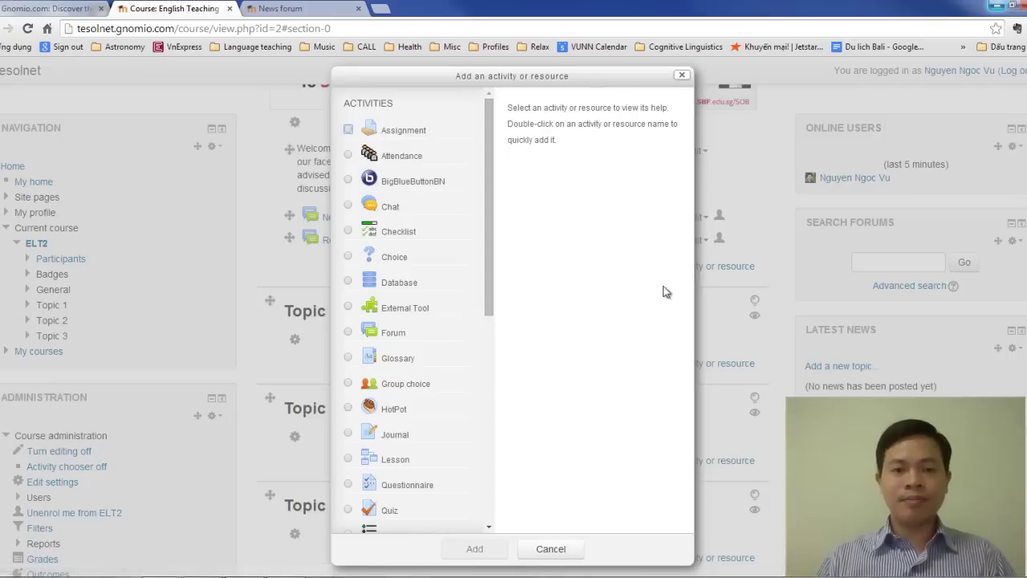
drag(490, 226, 491, 236)
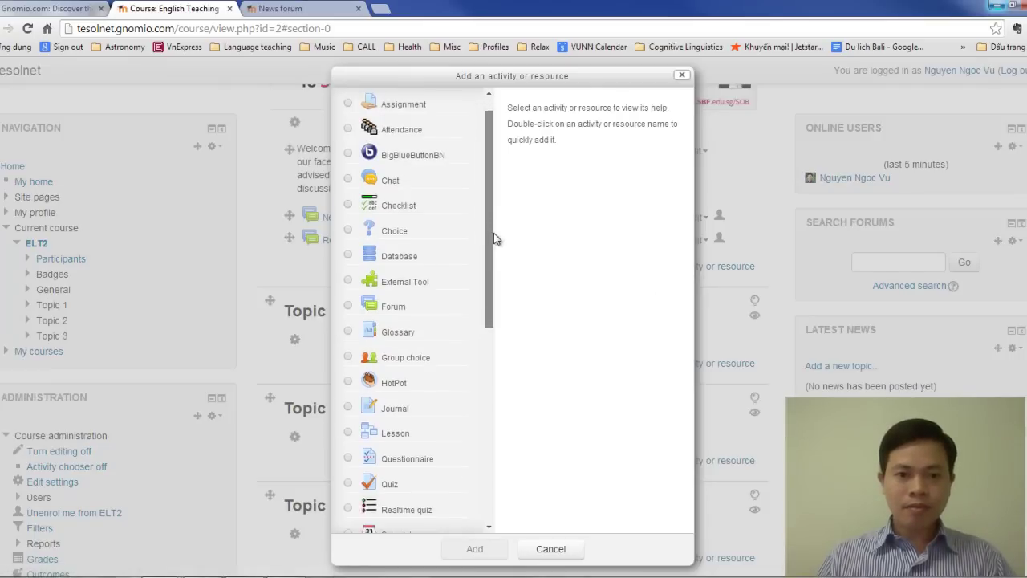
click(348, 305)
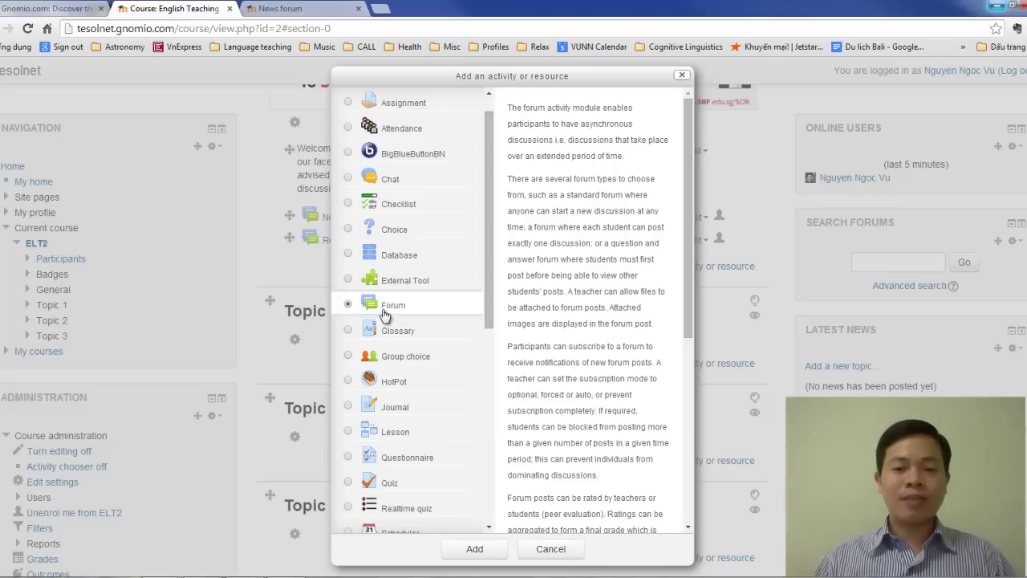
click(473, 549)
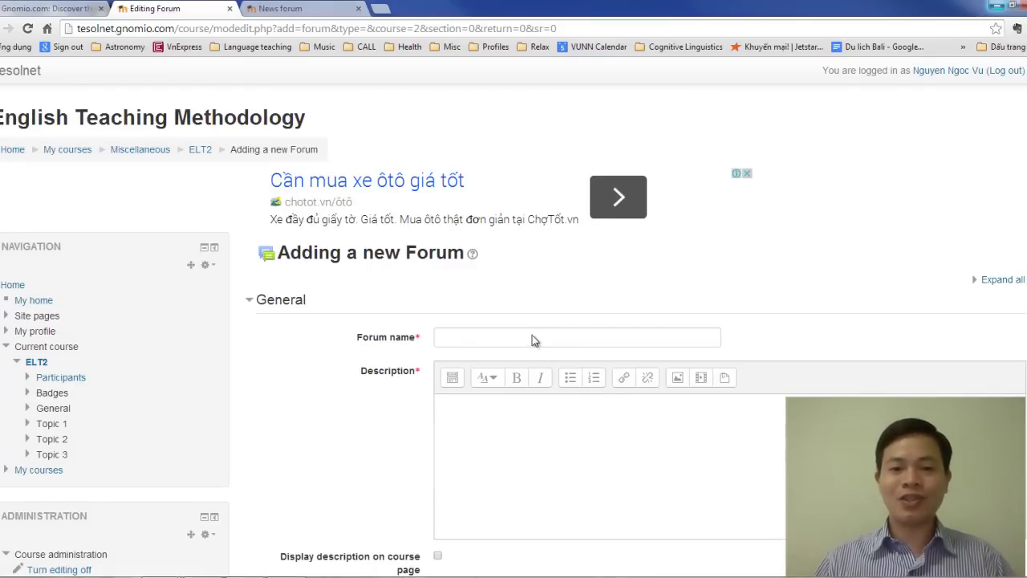
Name this second added forum "Coffee bar".
click(533, 336)
text(Co)
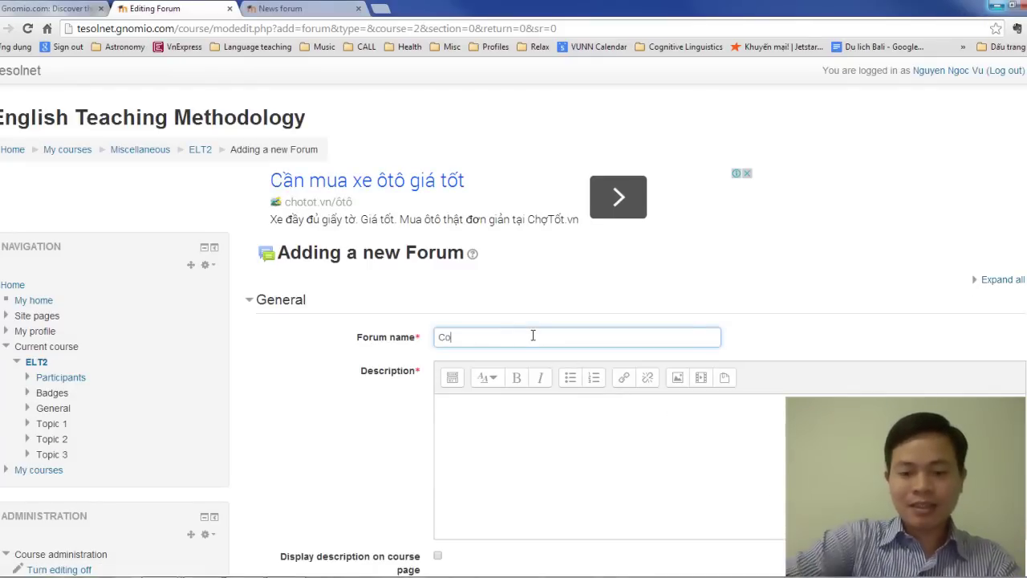
text(ffee bard)
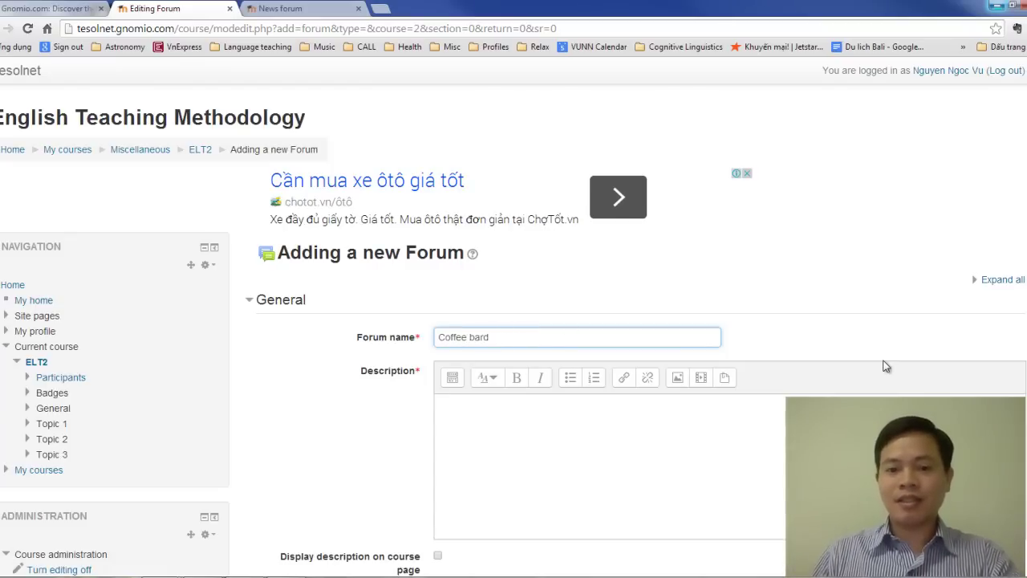
key(BackSpace)
scroll(986, 323, down, 2)
Draft "A place to socialize and chitchat for topics not directly related to our course contents." in Notepad and paste it as the Coffee bar description.
click(713, 323)
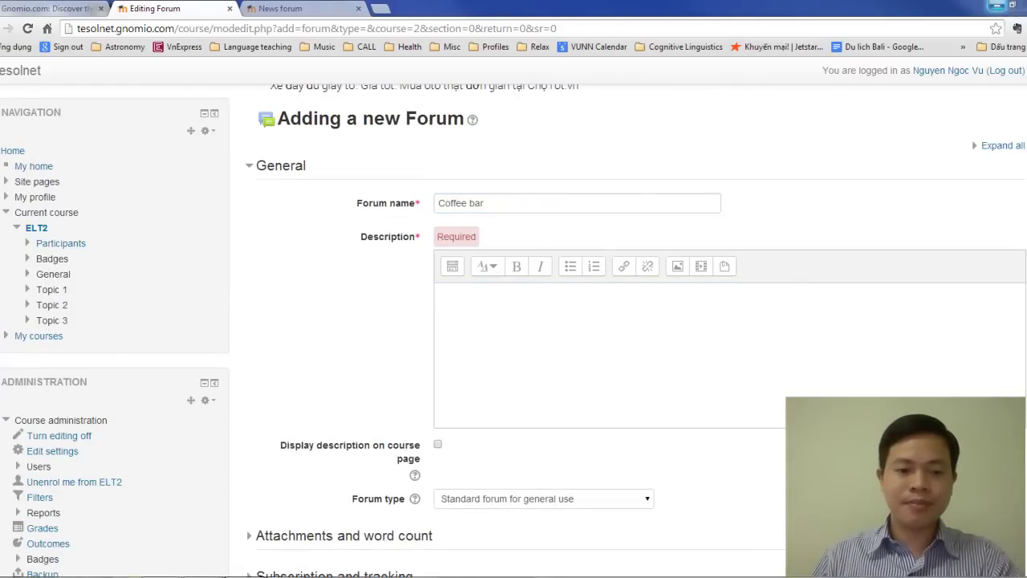
key(alt+Tab)
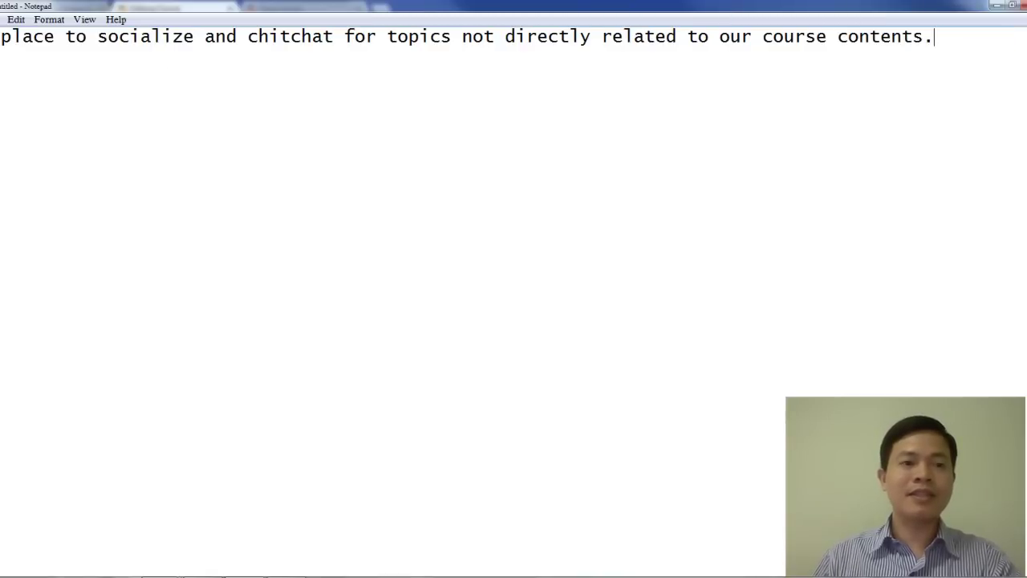
drag(2, 36, 241, 55)
click(186, 44)
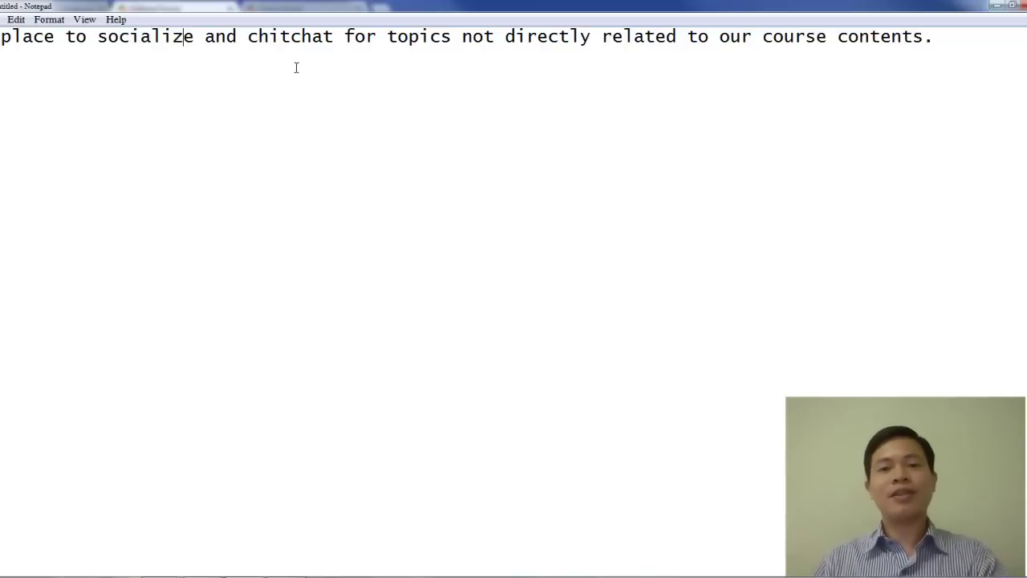
key(ctrl+a)
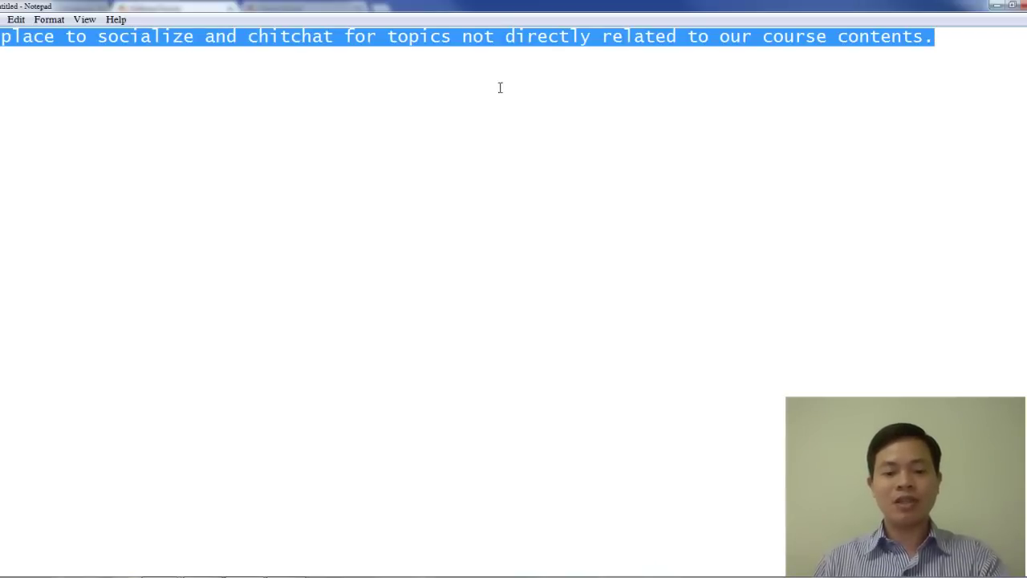
click(997, 7)
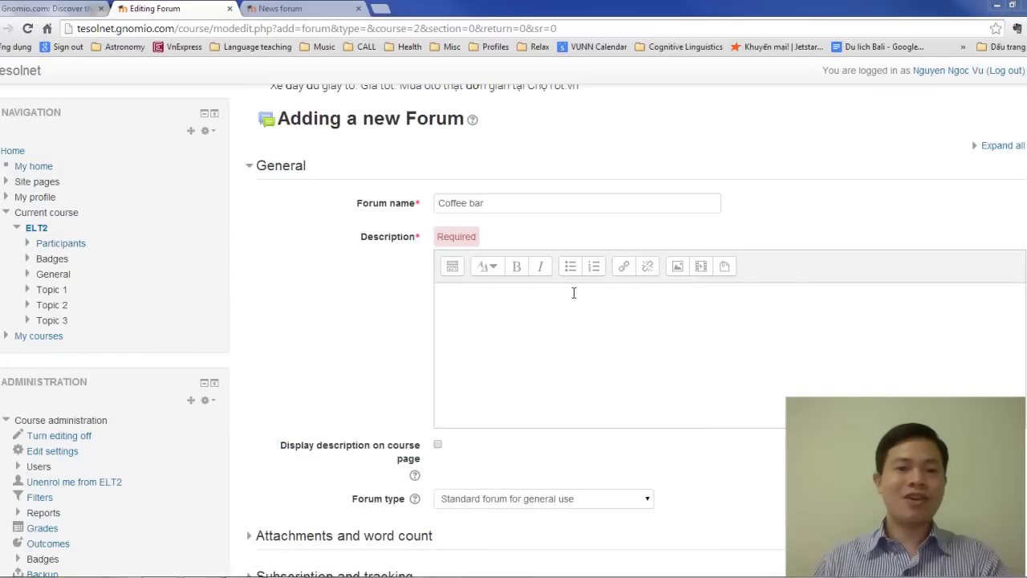
text(A place to socialize and chitchat for topics not directly related to our course contents.)
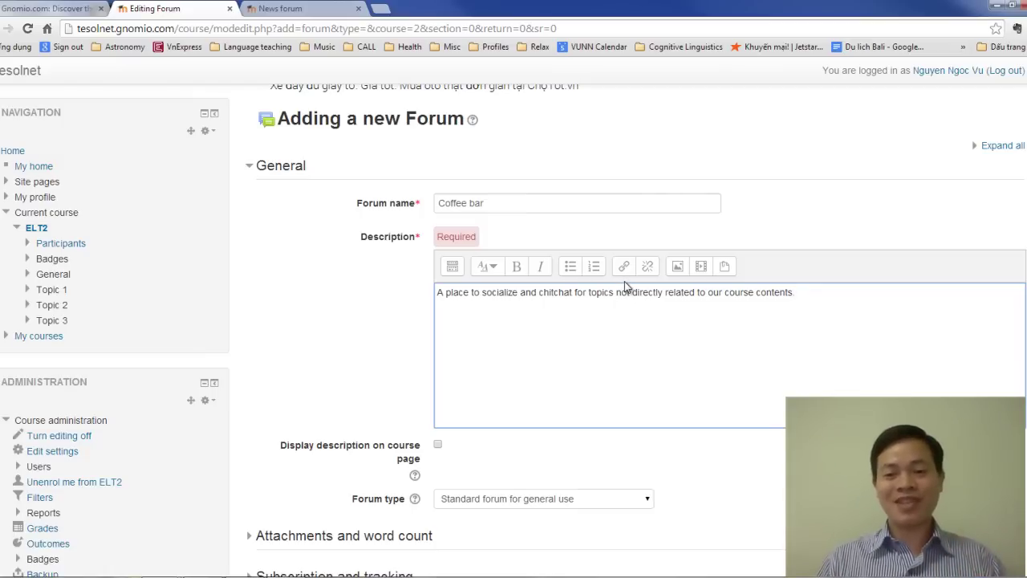
Keep "Standard forum for general use" as the Coffee bar's forum type, then save it and return to the course.
scroll(620, 295, down, 3)
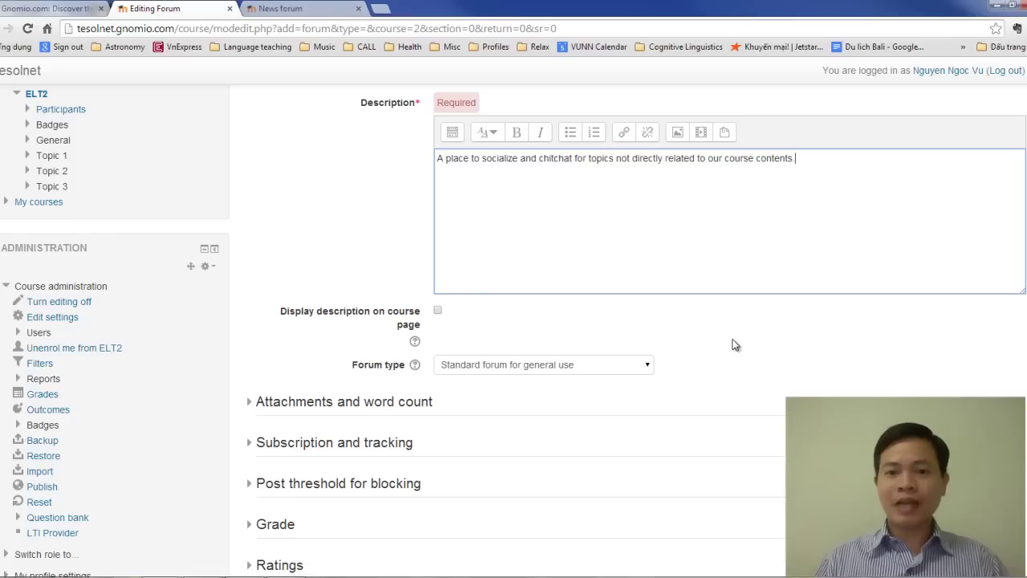
scroll(530, 385, down, 3)
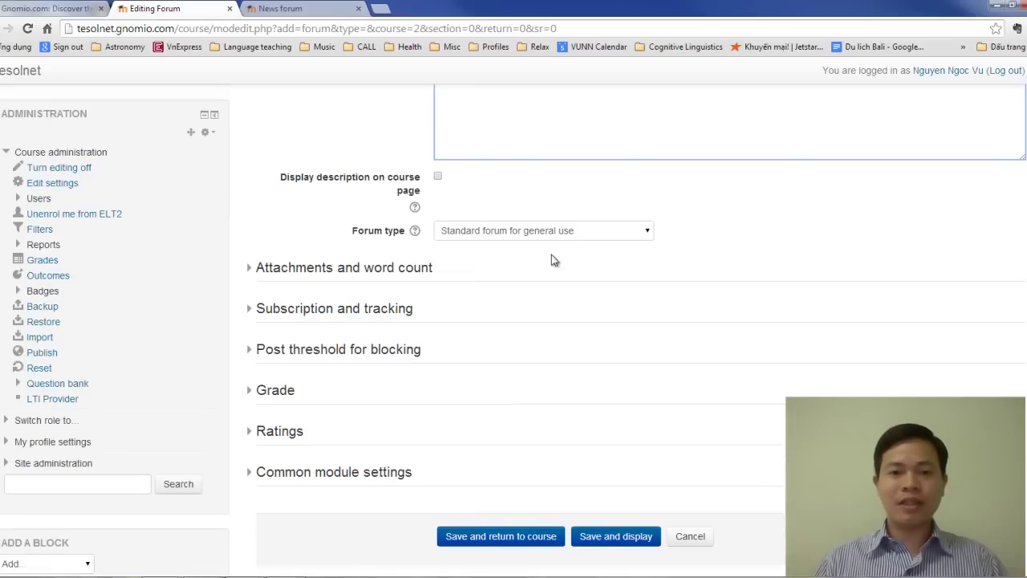
click(554, 231)
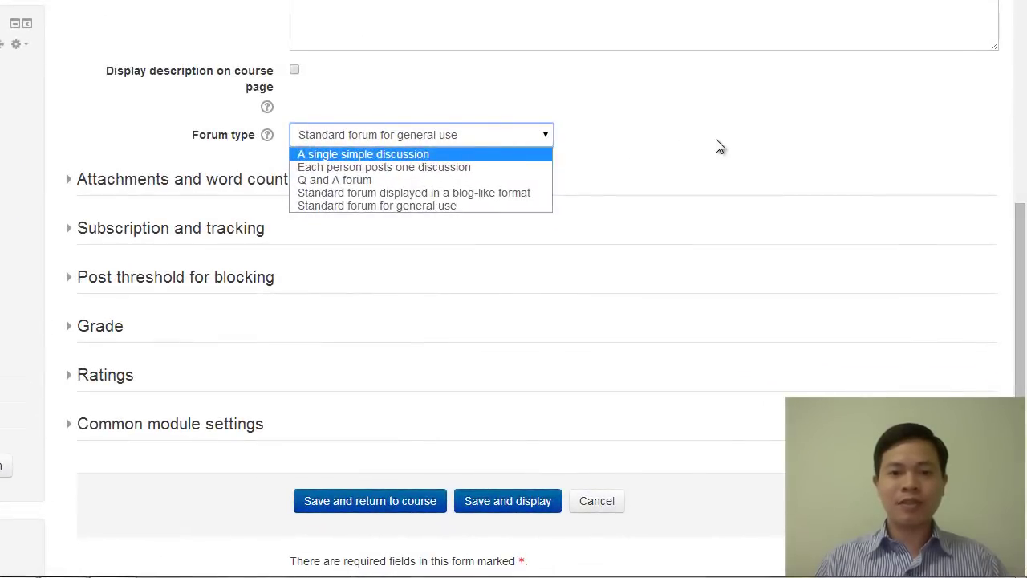
click(753, 180)
click(347, 512)
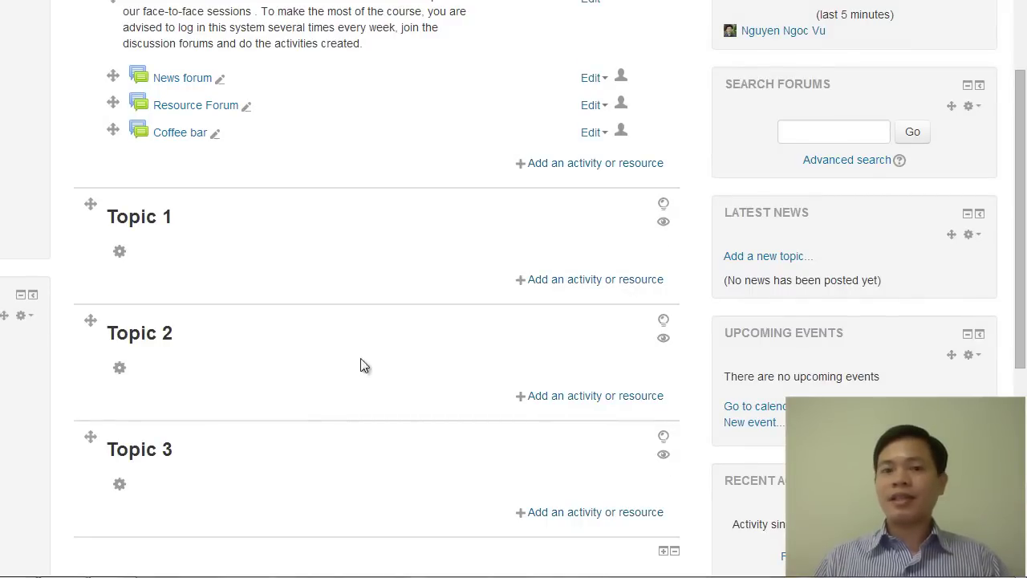
Start adding a third Forum activity to the general section, below the Coffee bar forum.
click(581, 165)
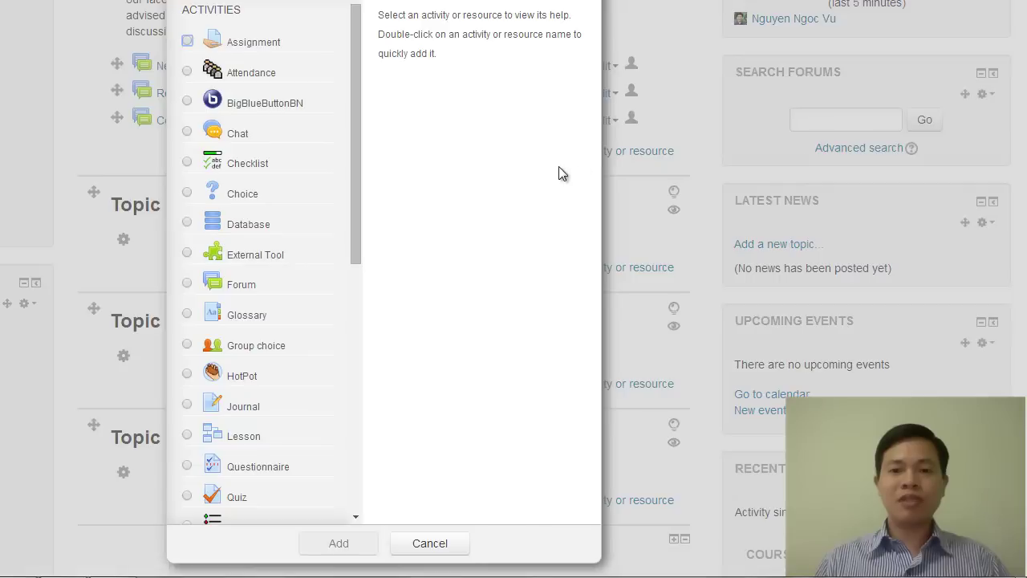
drag(357, 116, 337, 426)
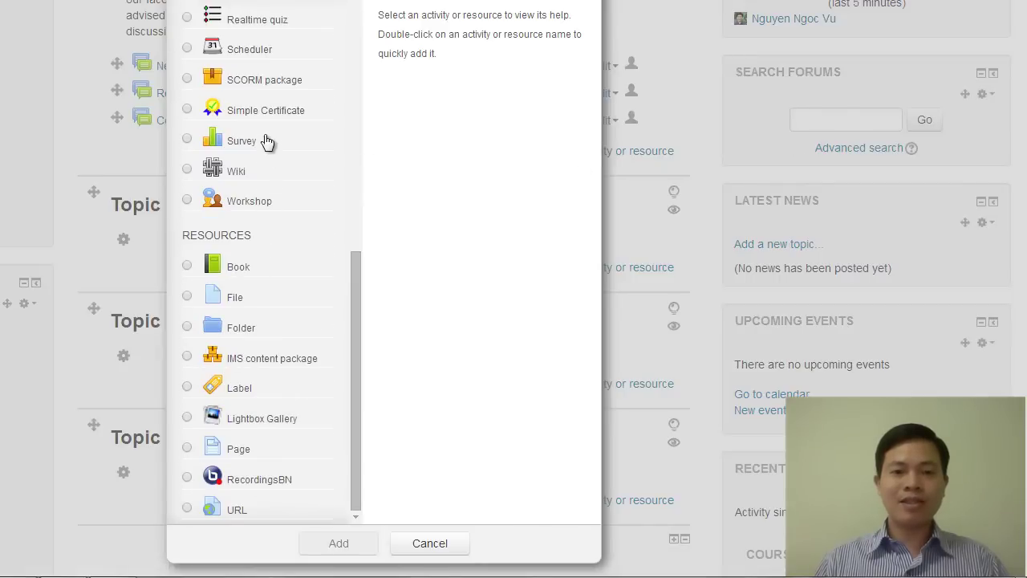
drag(355, 314, 372, 135)
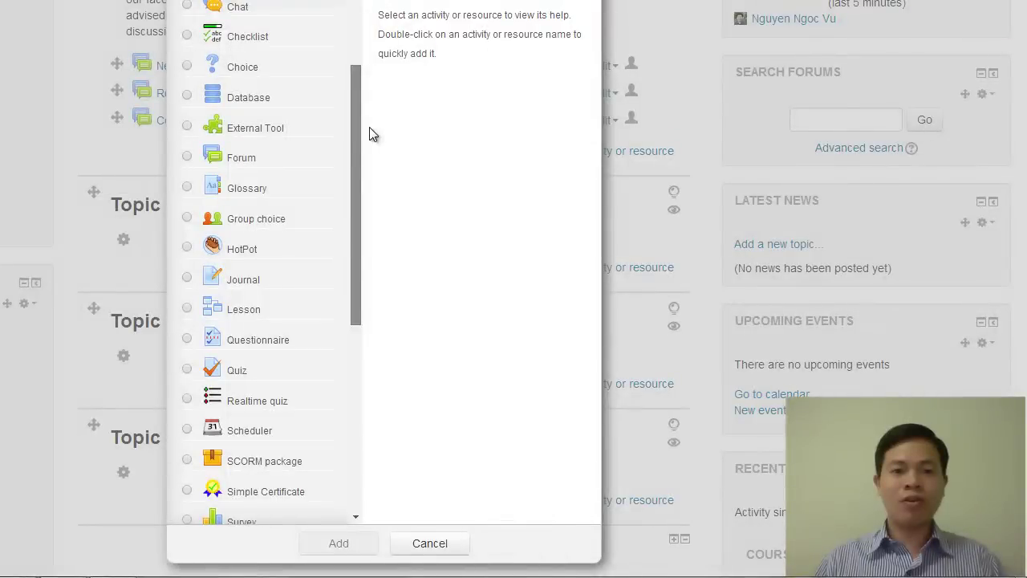
click(192, 164)
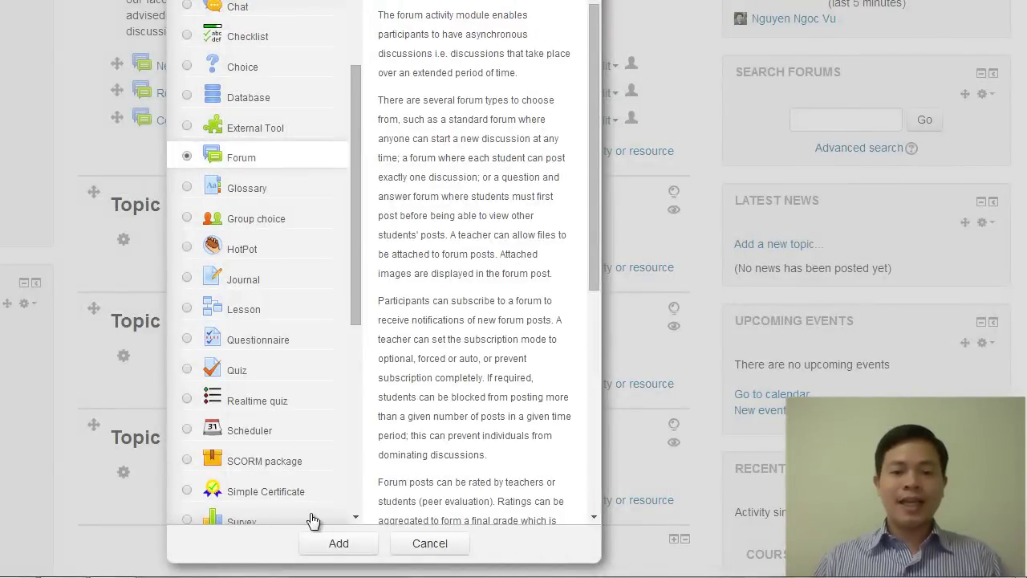
click(338, 543)
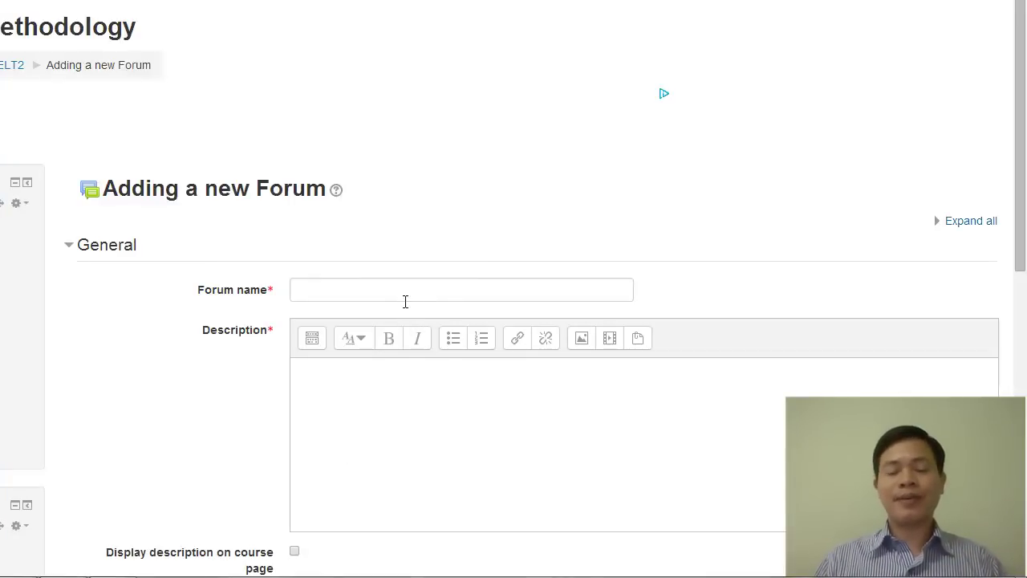
Name the new forum below the Coffee bar "ELT2 Q&A".
click(342, 291)
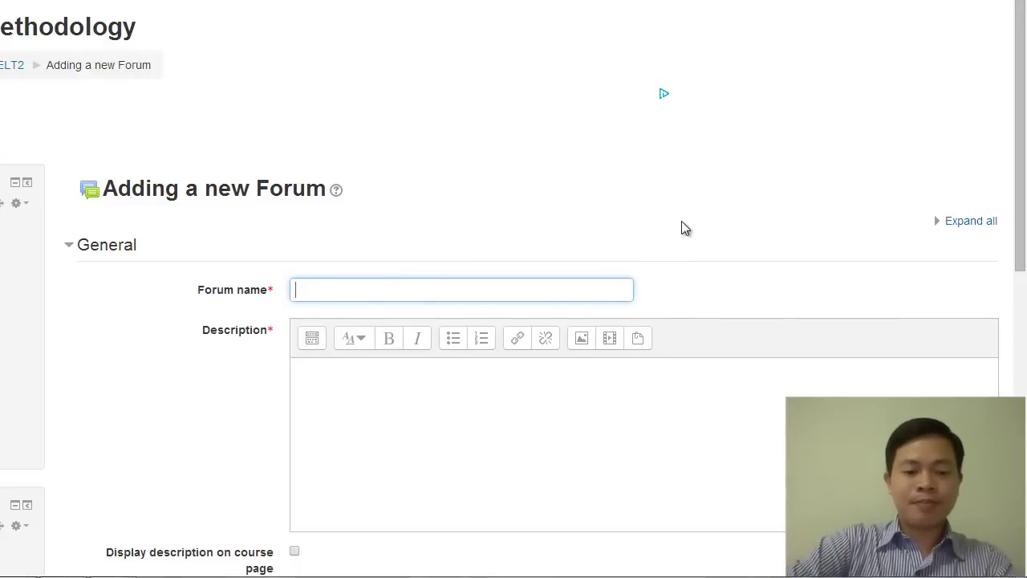
text(ELT2 )
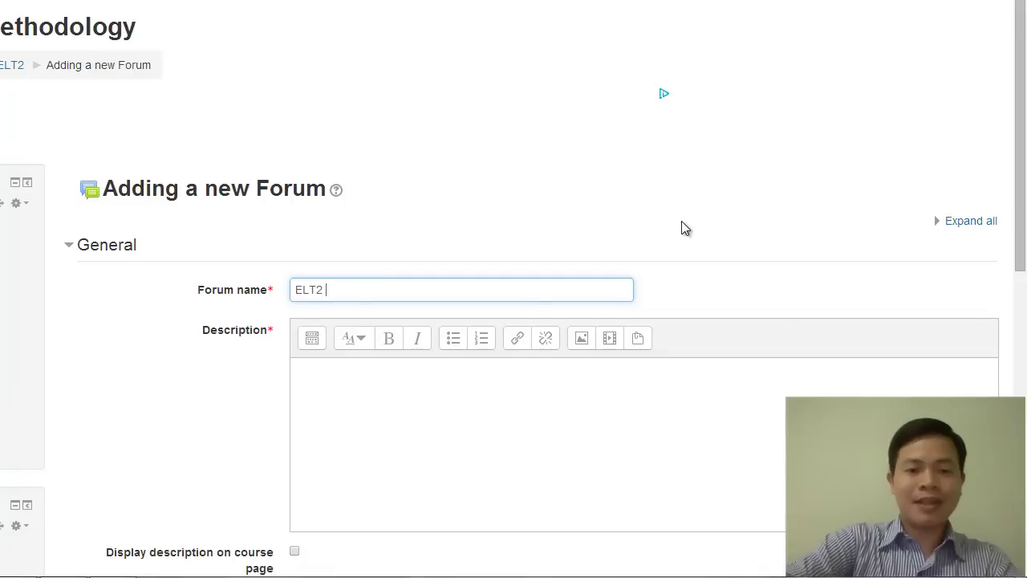
text(Q&A)
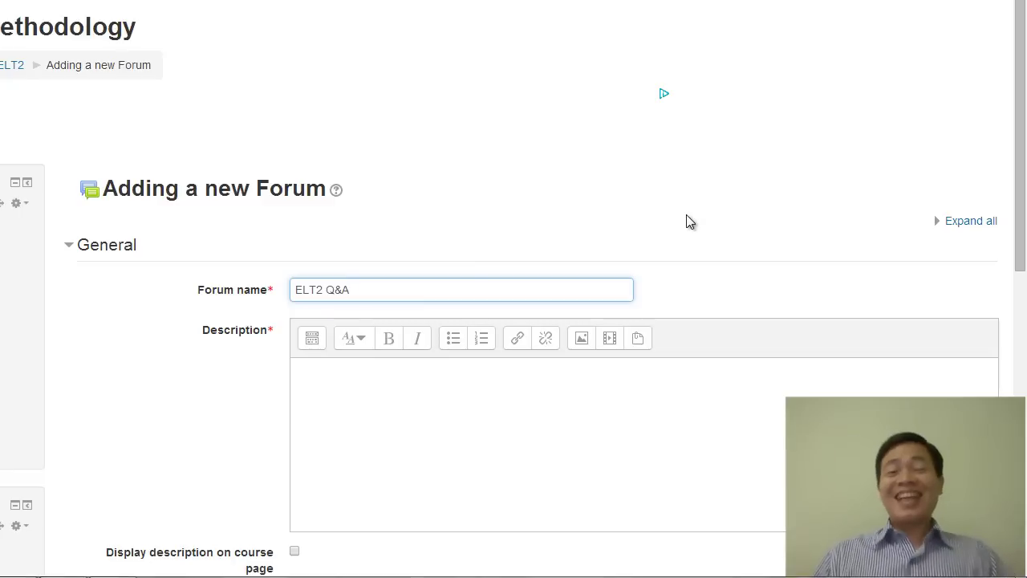
Draft "Questions you may have about the topics and contents discussed in our classes" in Notepad and paste it as the ELT2 Q&A forum's description.
click(473, 442)
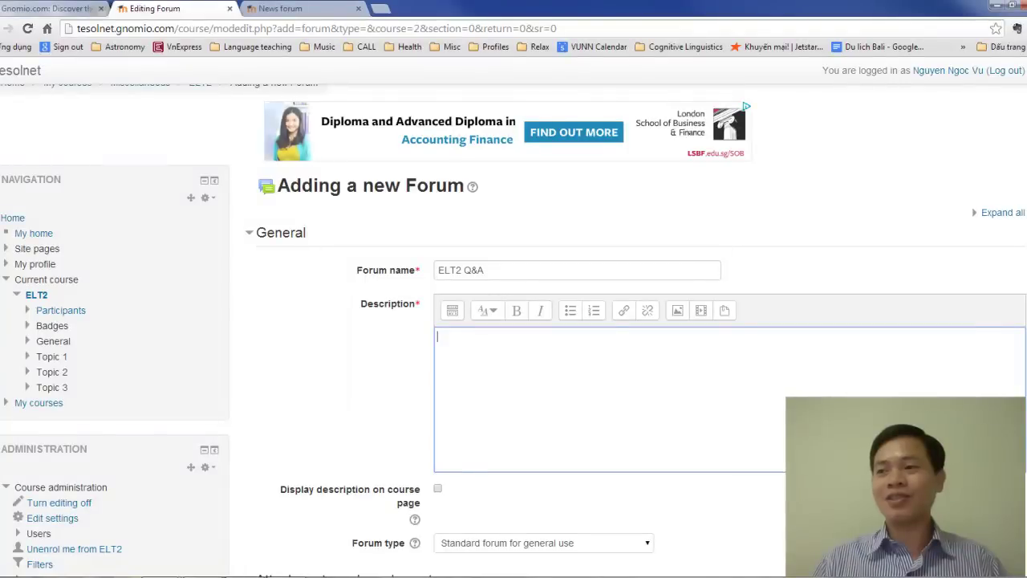
key(Tab)
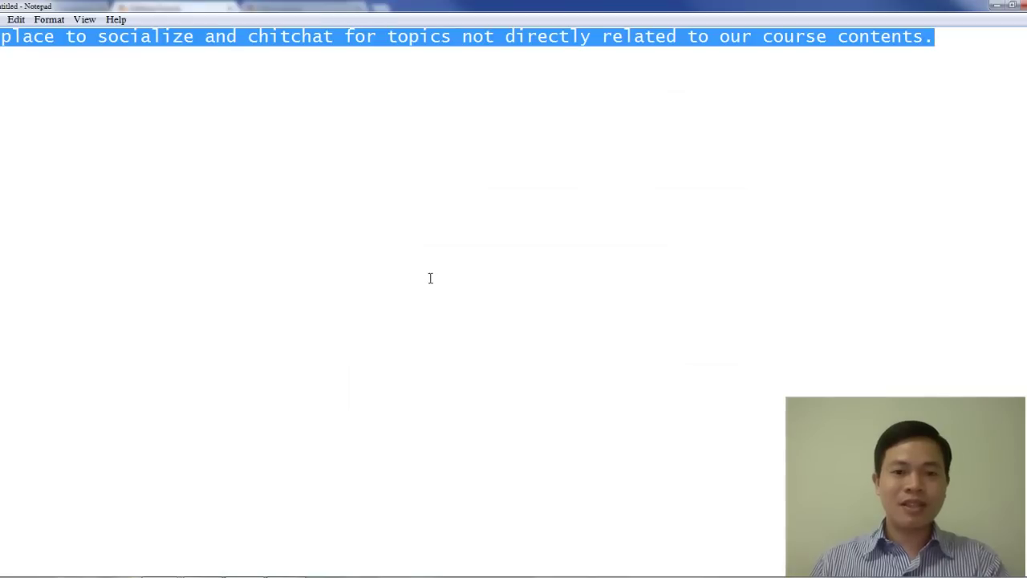
key(End)
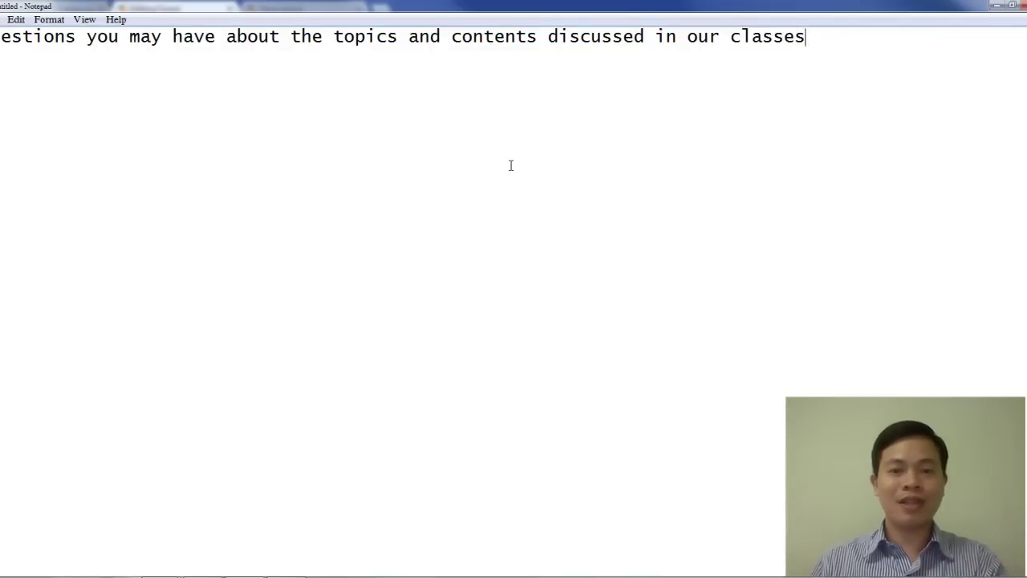
key(ctrl+a)
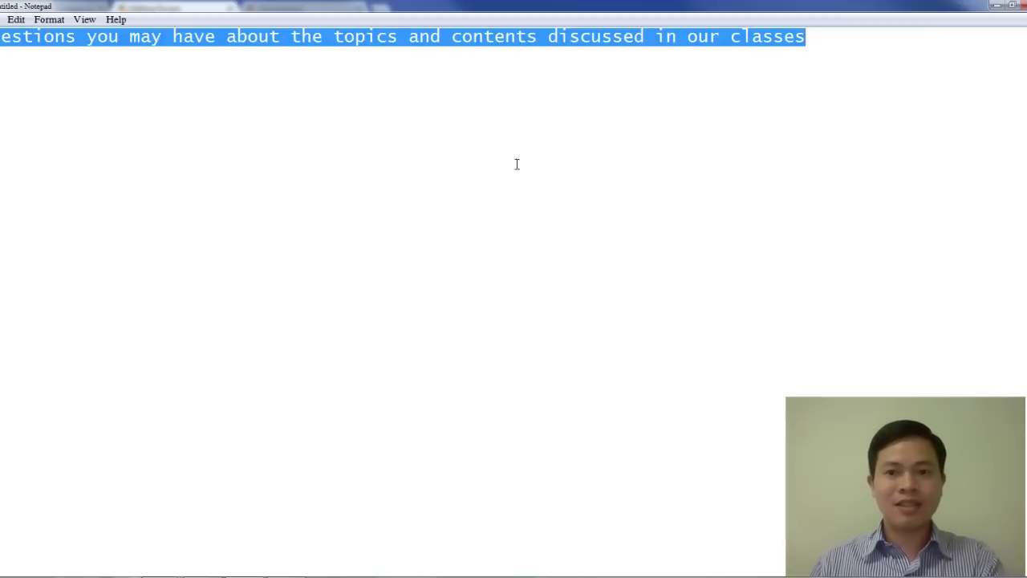
click(996, 5)
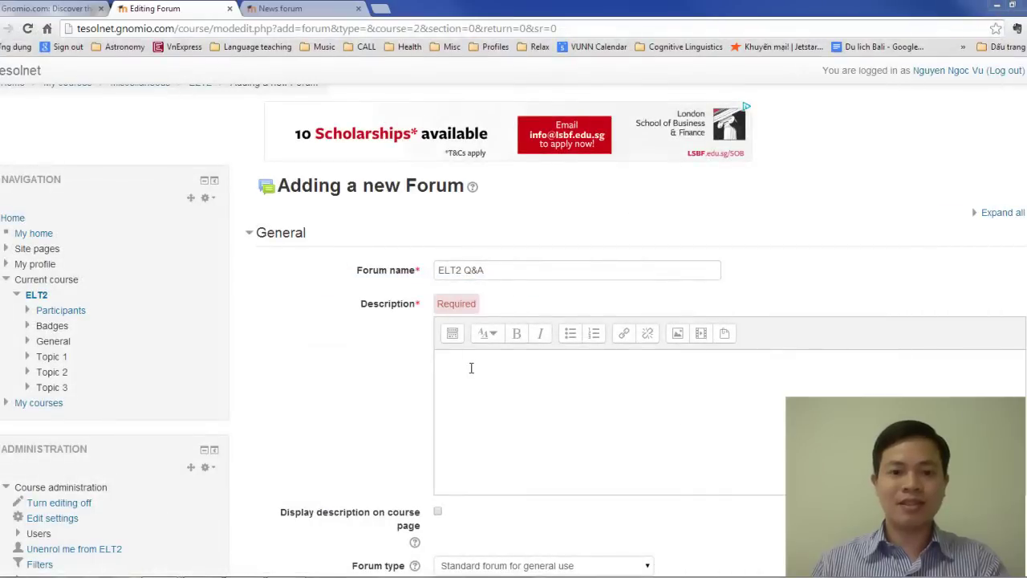
click(553, 361)
text(Questions you may have about the topics and contents discussed in our classes)
Set the ELT2 Q&A forum's type to "Q and A forum", then save it and return to the course.
scroll(556, 382, down, 1)
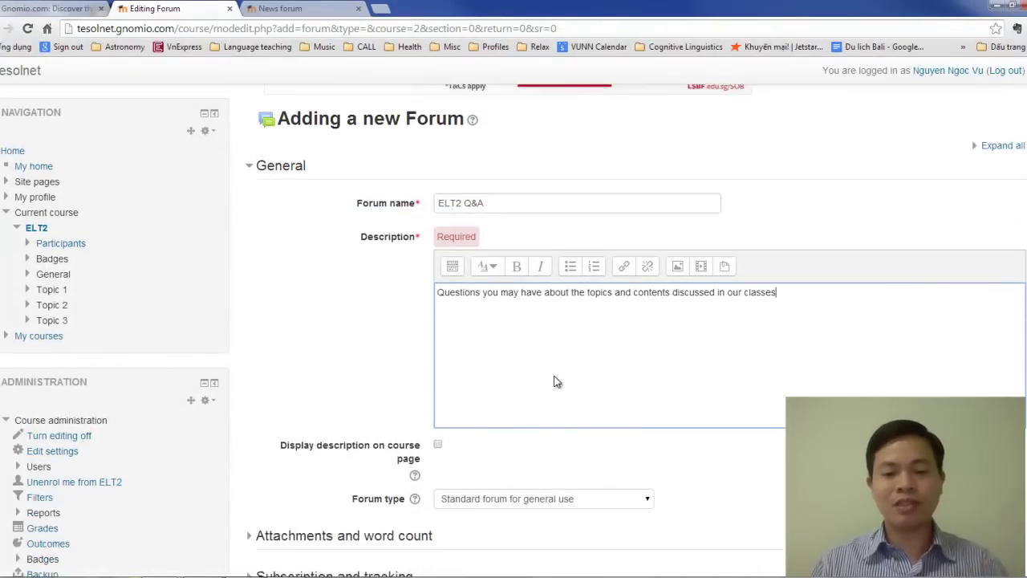
click(516, 434)
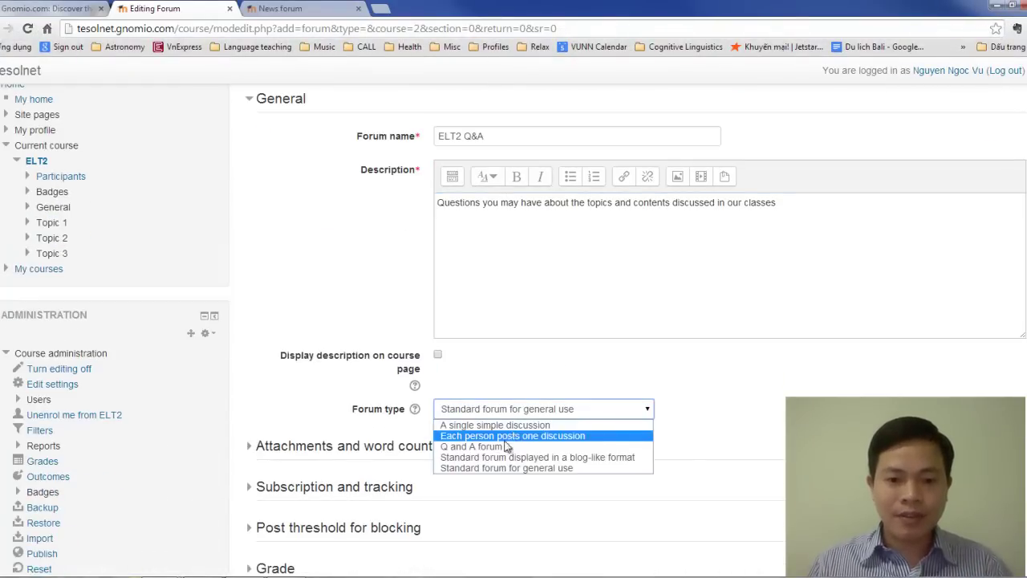
click(507, 447)
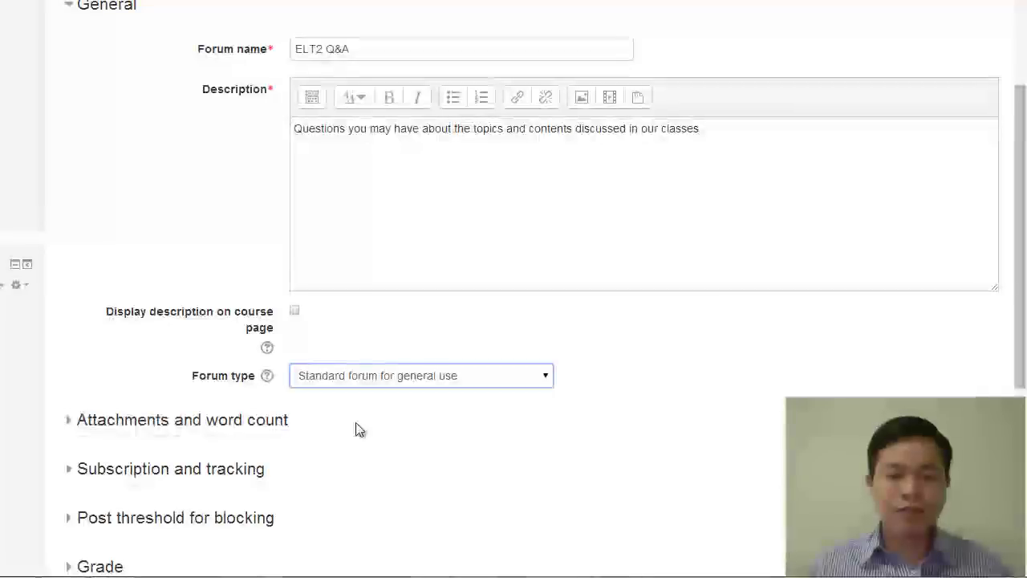
click(652, 369)
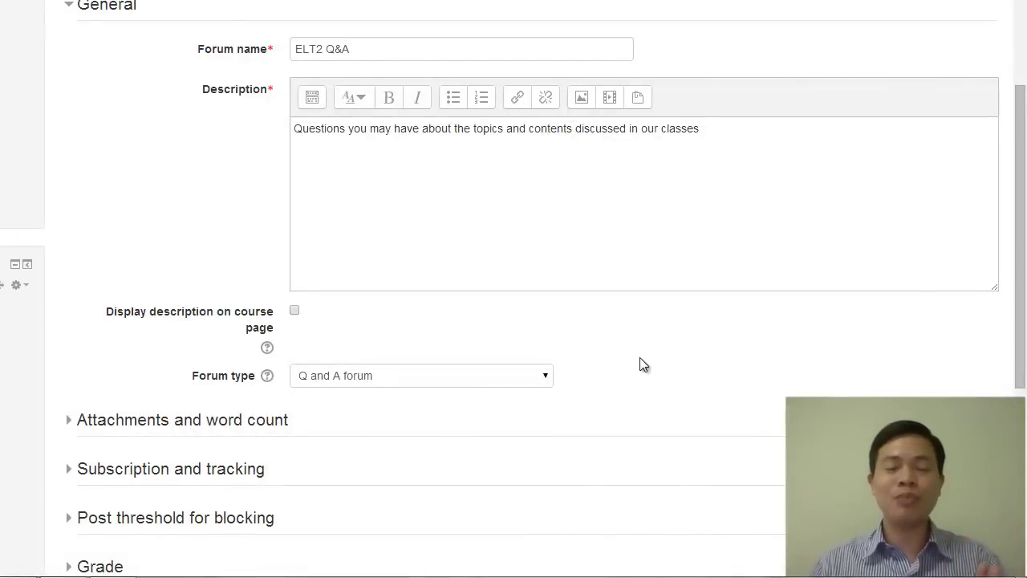
scroll(626, 361, down, 3)
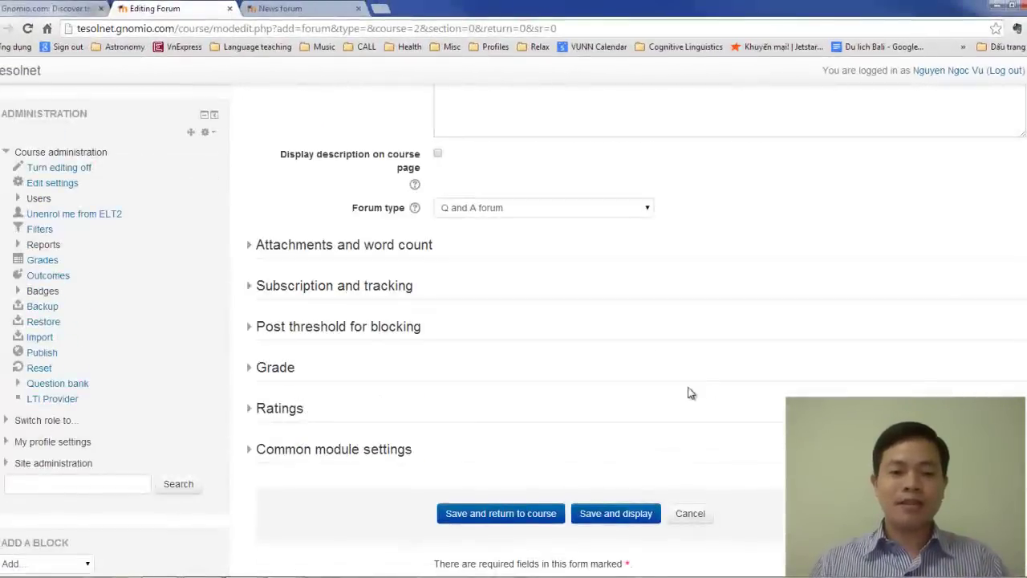
click(490, 513)
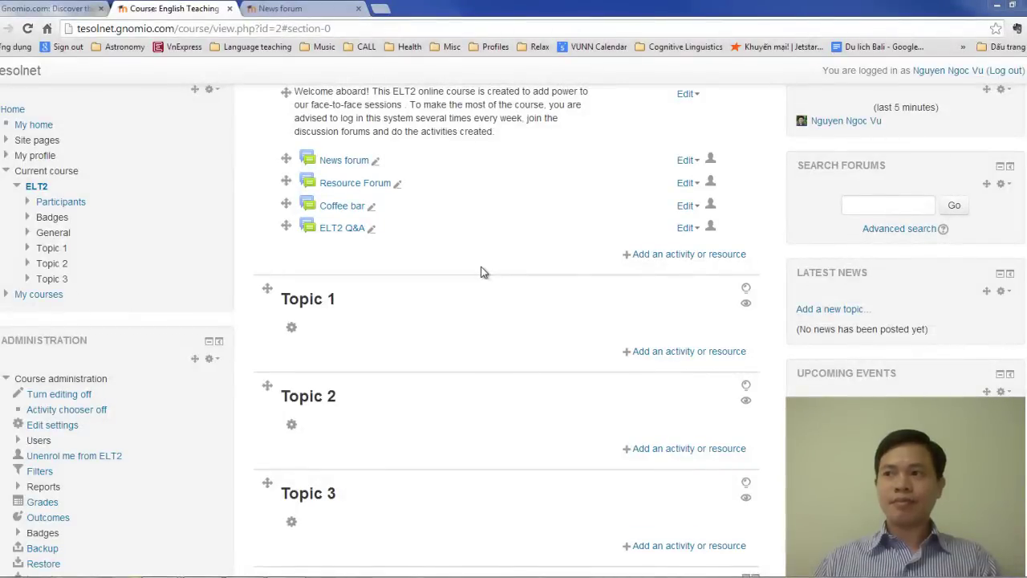
Start adding a Label resource to the general section, below the ELT2 Q&A forum, and begin editing its label text.
scroll(482, 271, up, 3)
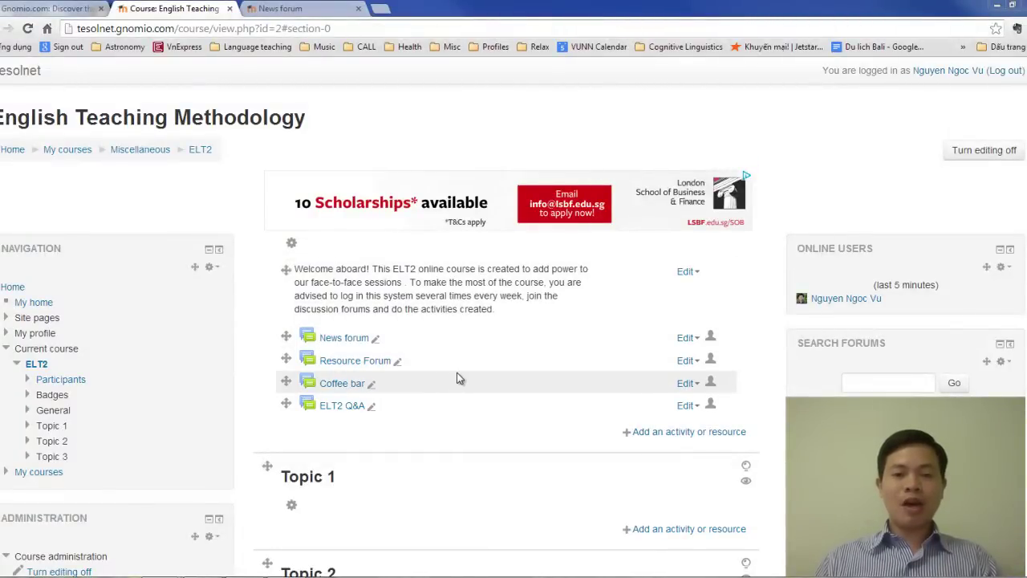
scroll(457, 377, down, 1)
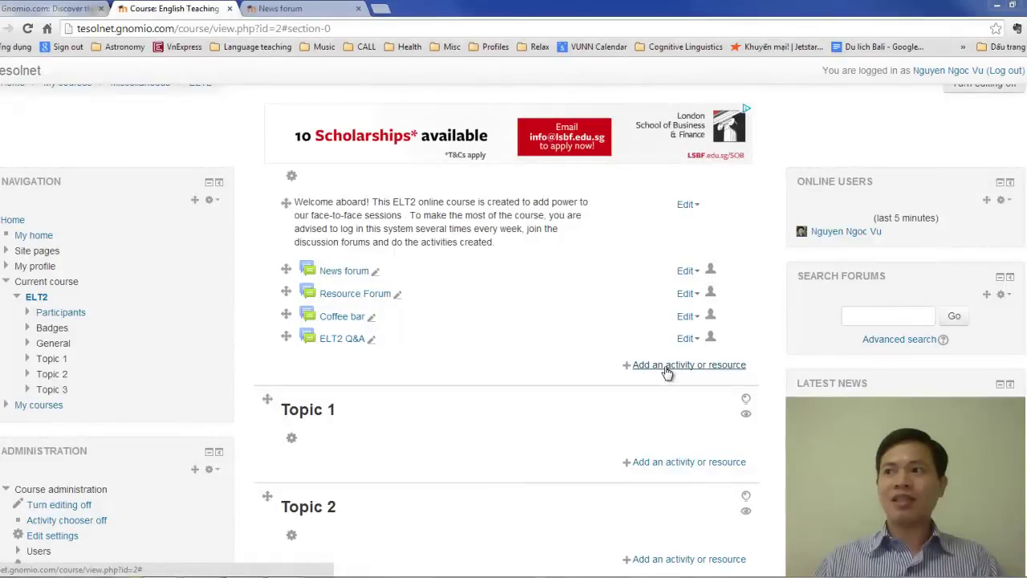
click(666, 366)
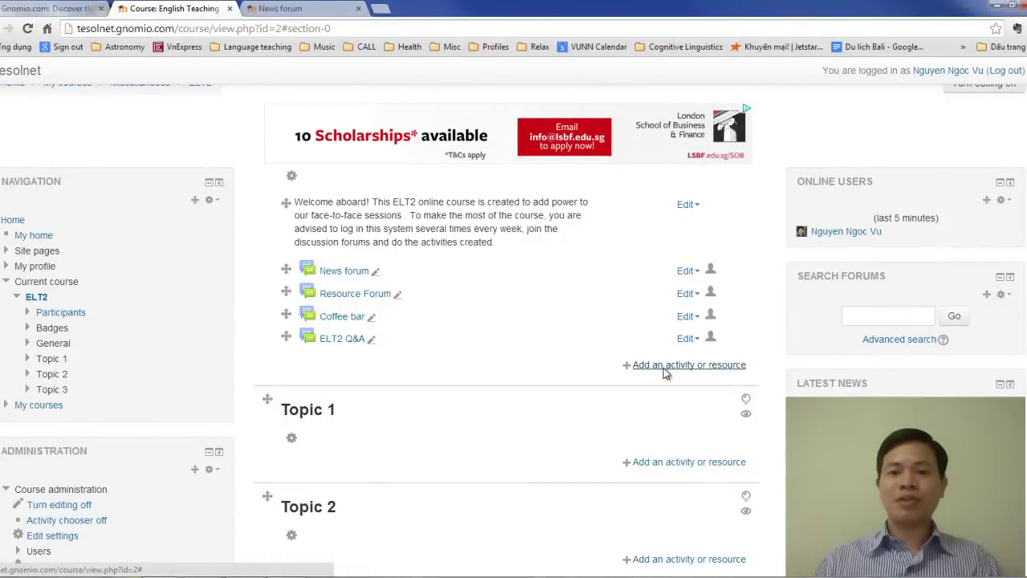
drag(491, 228, 452, 470)
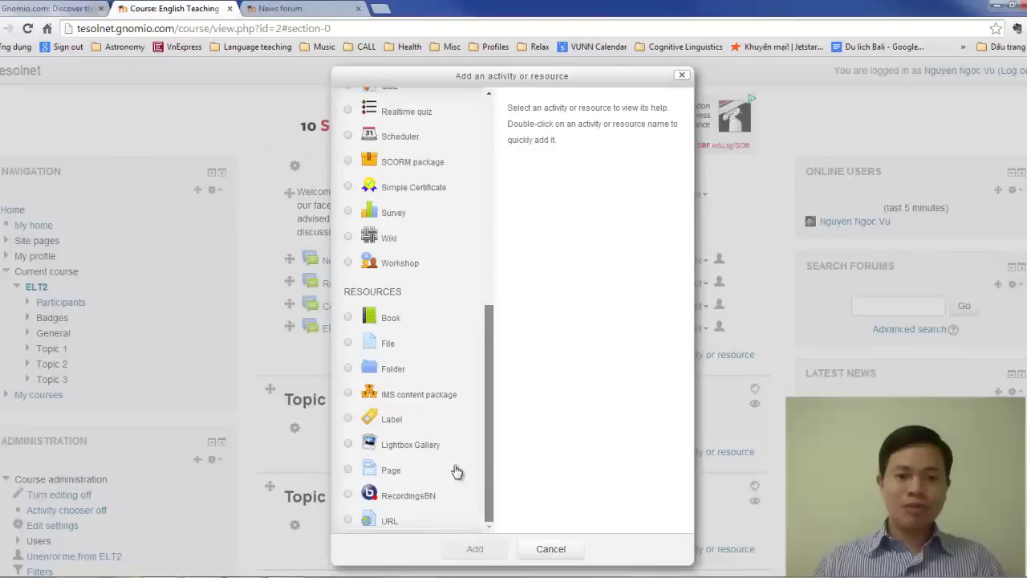
click(349, 420)
click(475, 549)
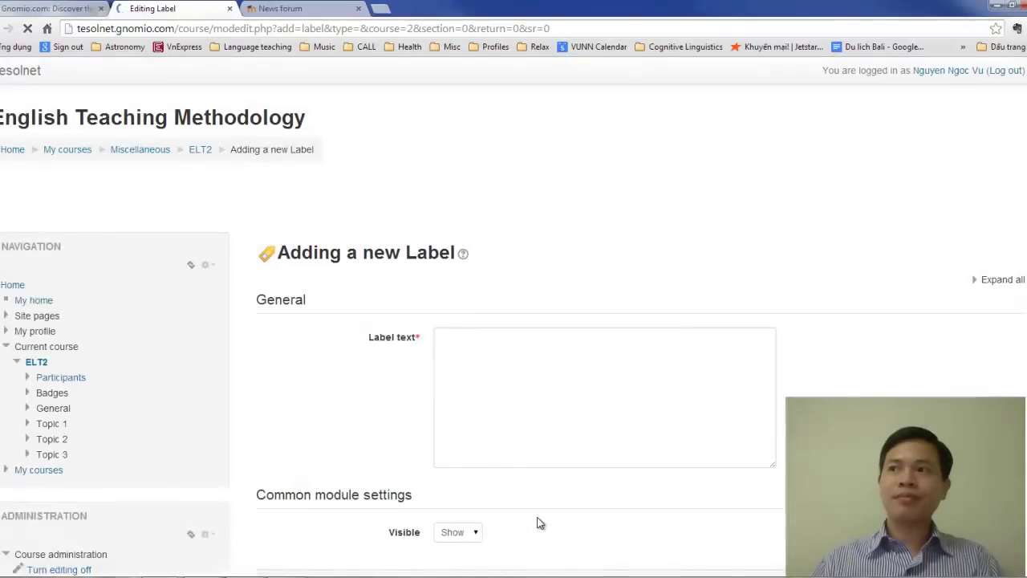
click(486, 358)
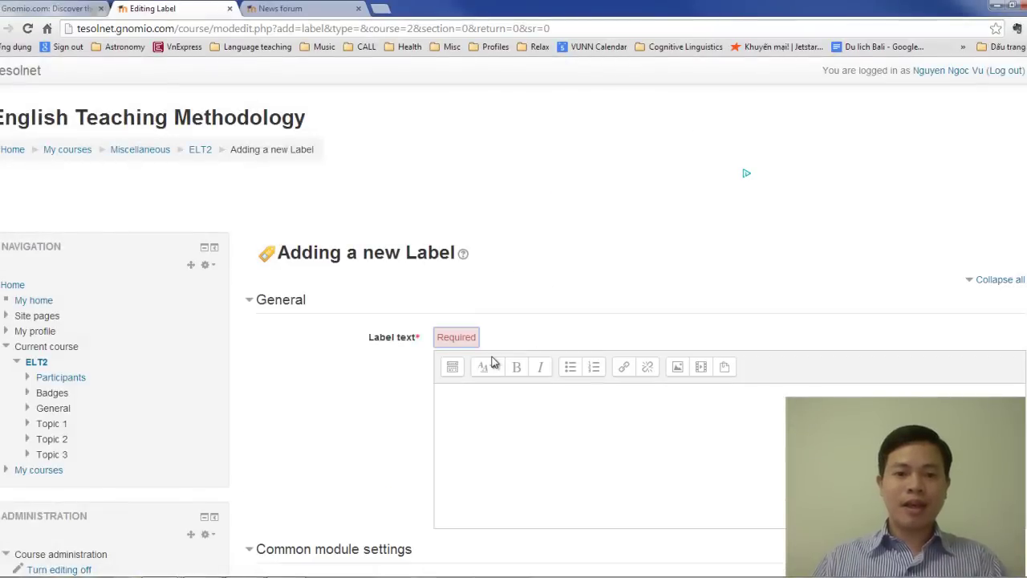
Enter "Chitchat with your classmates" as the label text and format that line as Heading 2.
click(497, 418)
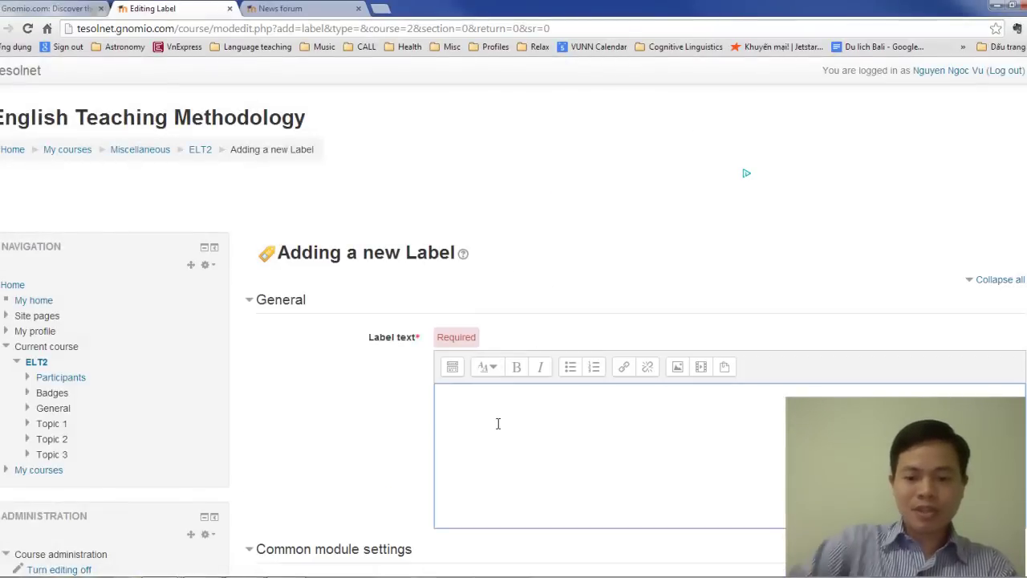
text(Chitch)
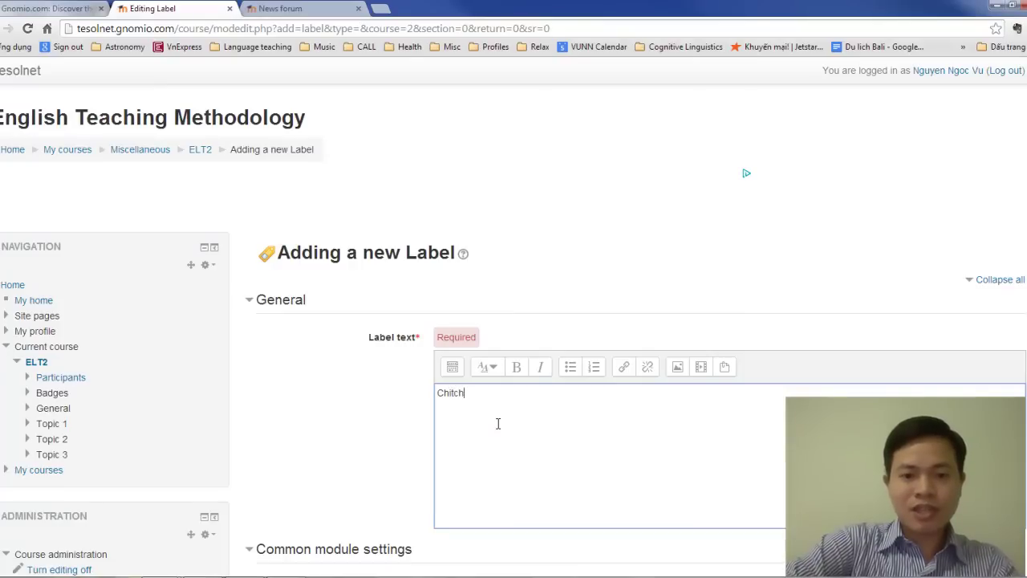
text(at with your classmates)
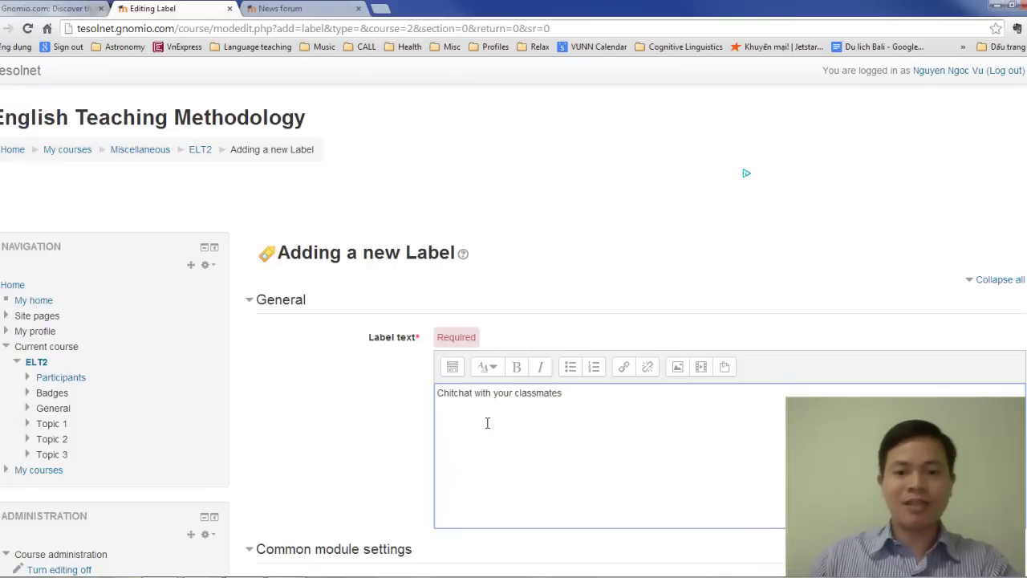
drag(568, 395, 424, 385)
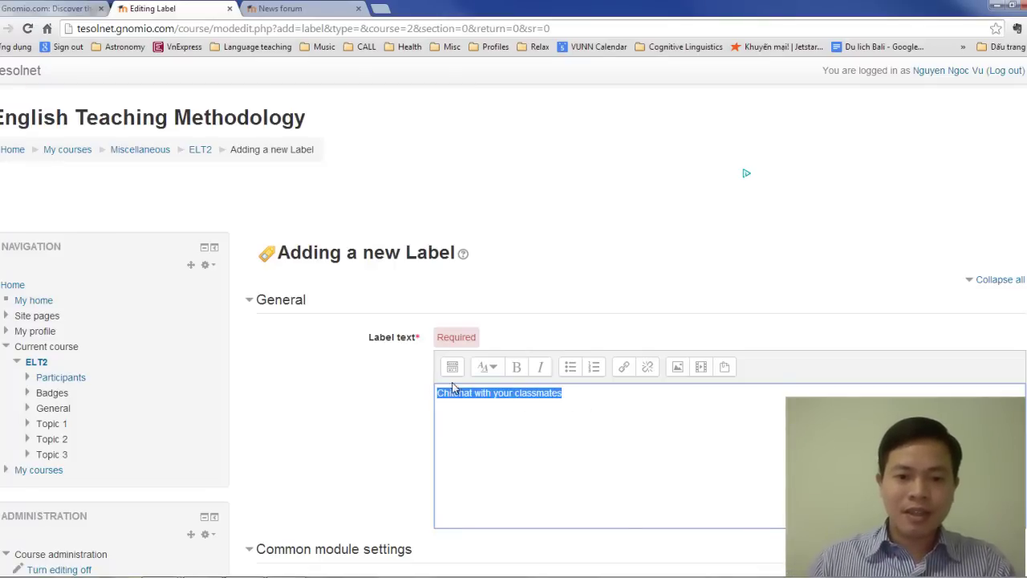
click(454, 349)
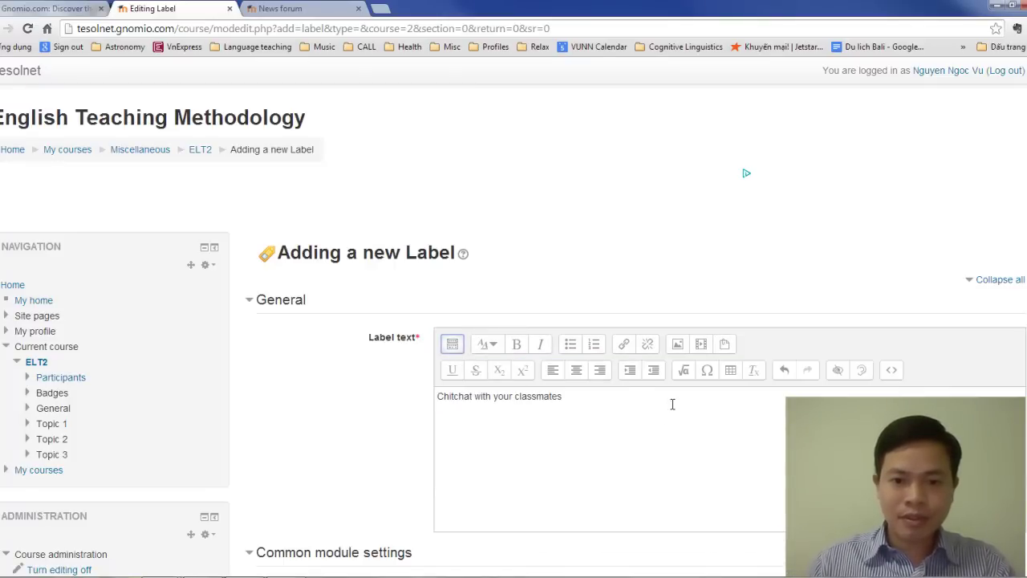
click(487, 344)
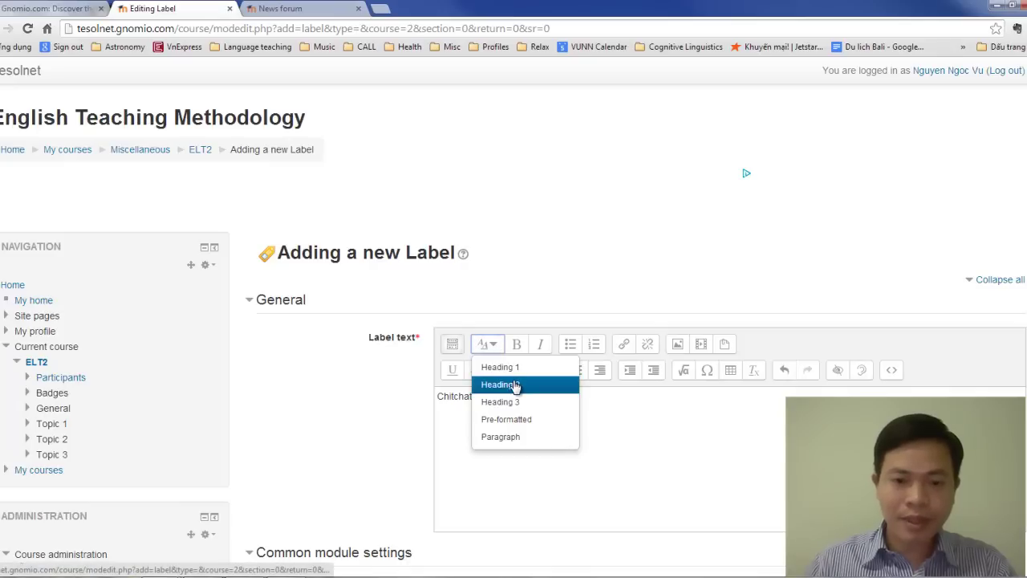
click(515, 385)
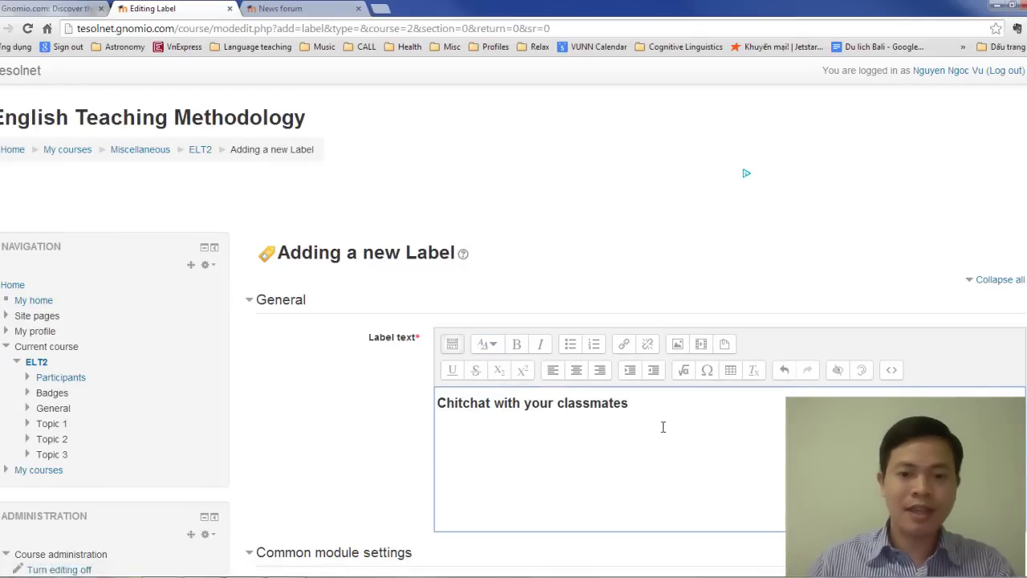
Add "This chat box is created to help you chat with other students when they are online. Give it a try!" below the heading and save the label.
key(Return)
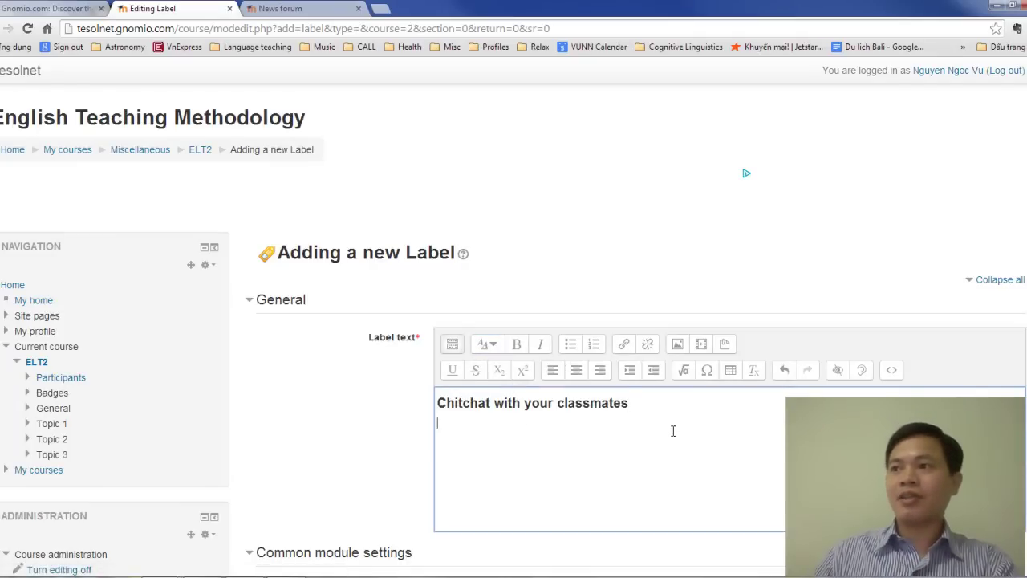
text(This cha)
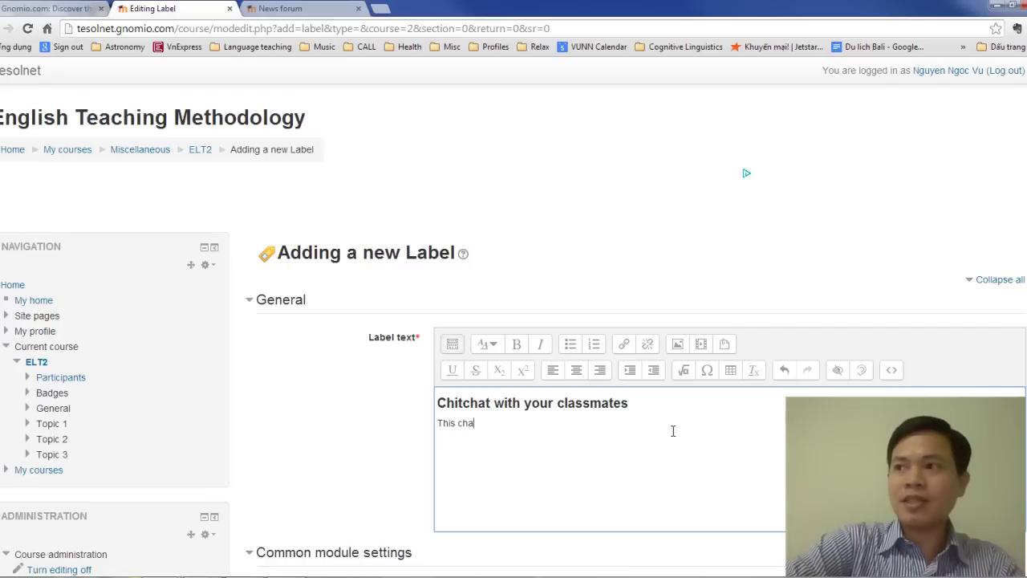
text(t box is)
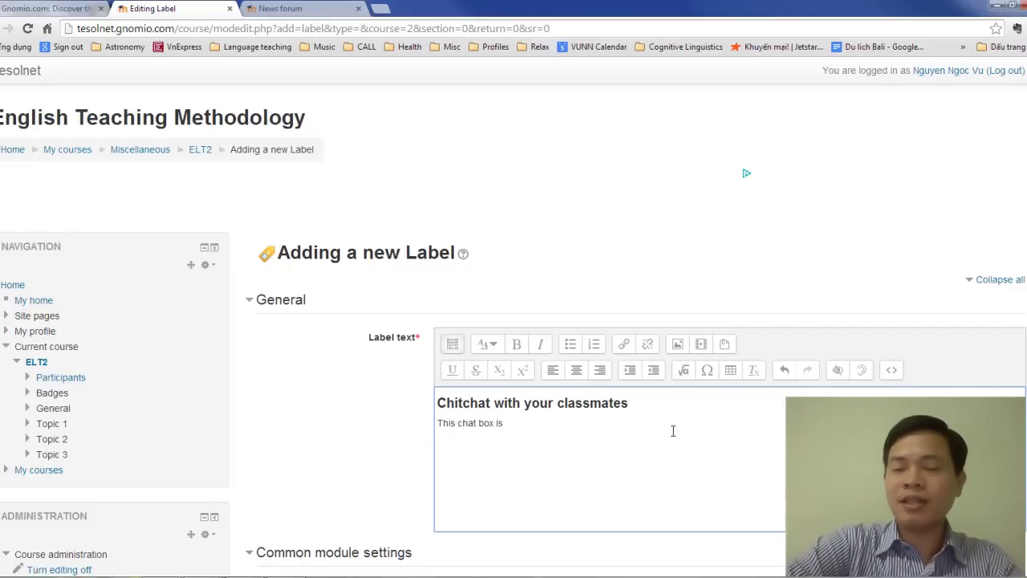
text( created to h)
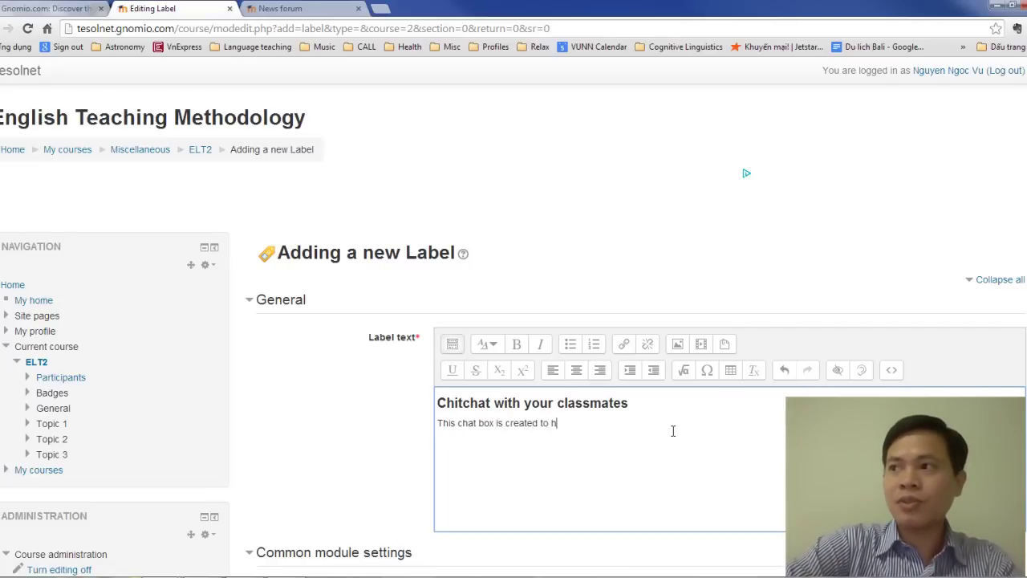
text(elp you cha)
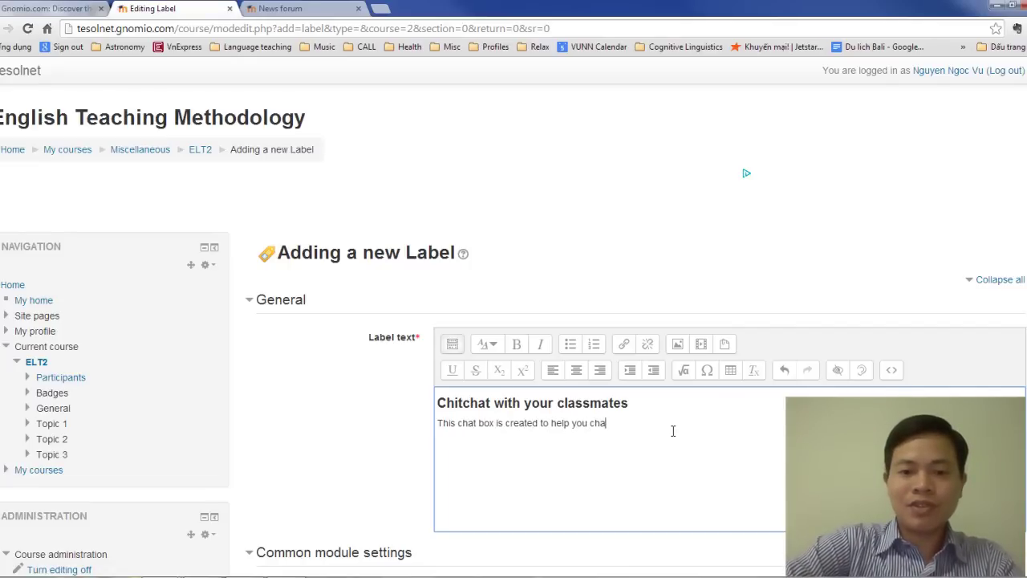
text(t with other )
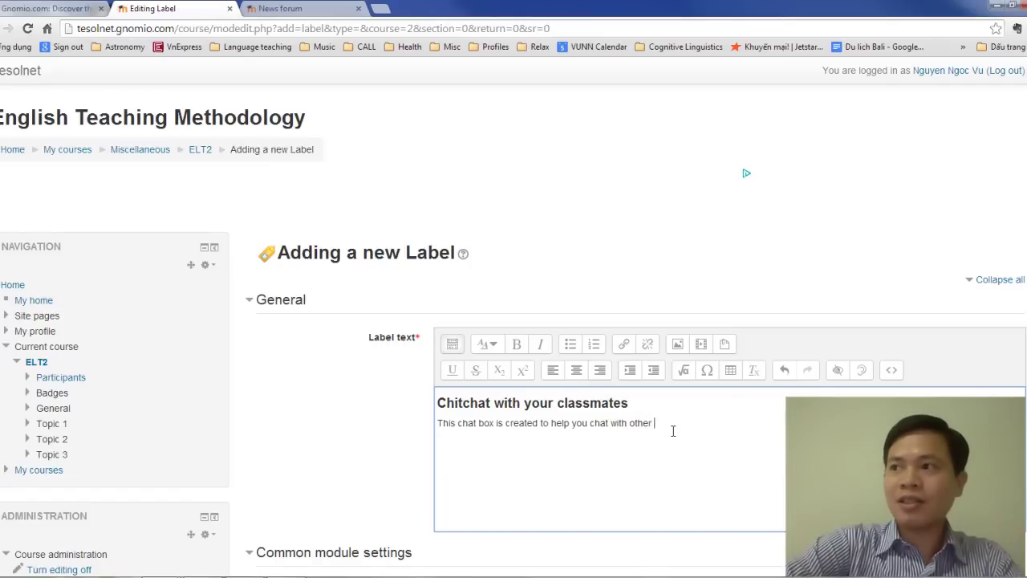
text(students when t)
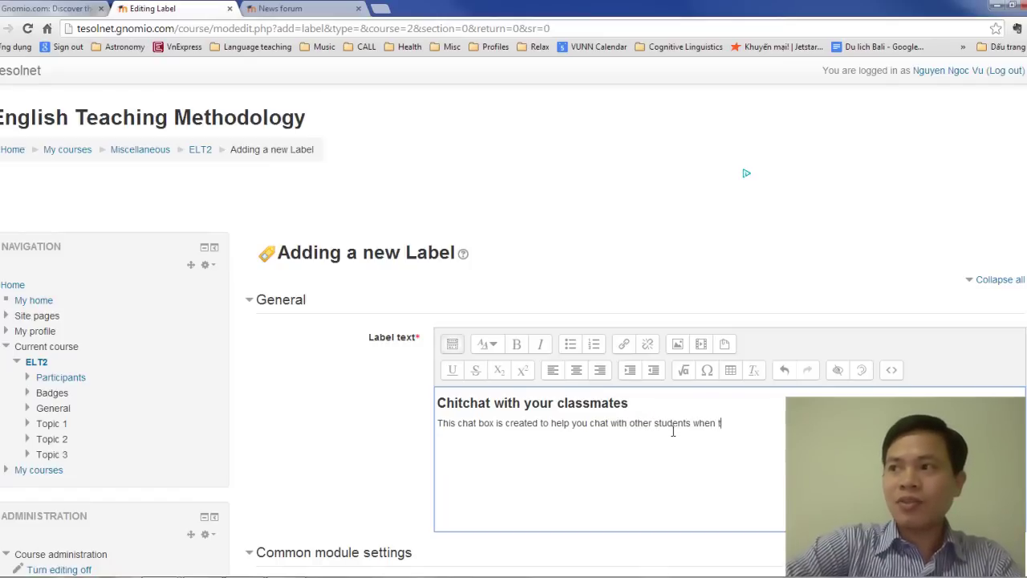
text(hey are online)
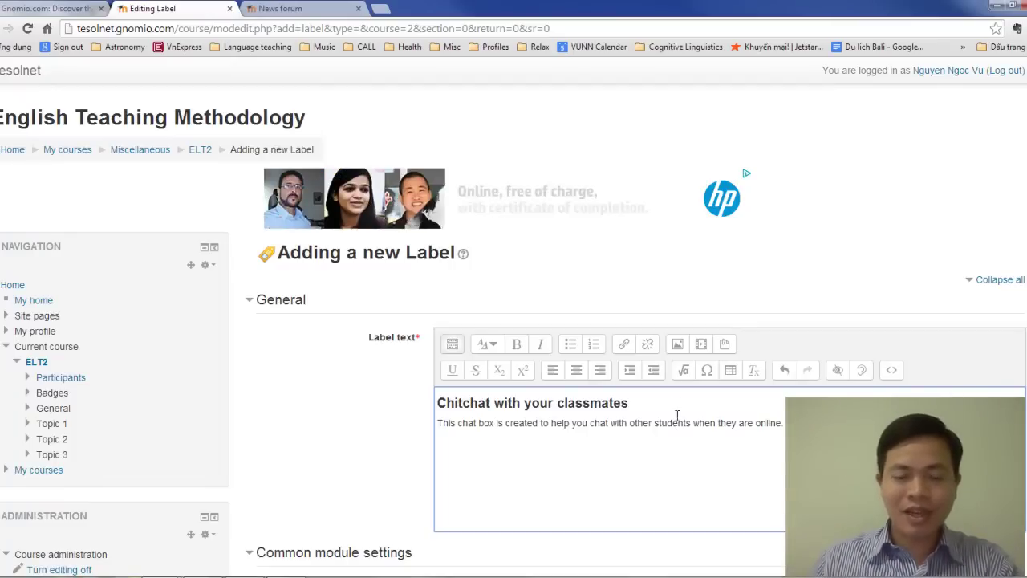
text(Give it a try!)
scroll(663, 436, down, 3)
click(548, 450)
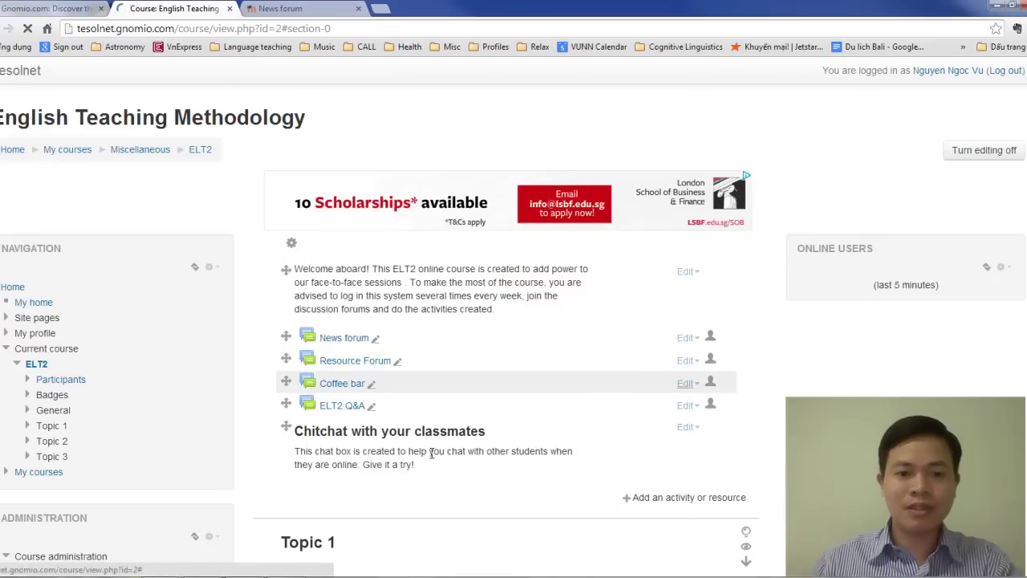
Add a Chat activity to the general section, below the Chitchat label, and name the chat room "ELT2 Chitchat".
scroll(425, 474, down, 3)
scroll(445, 309, up, 1)
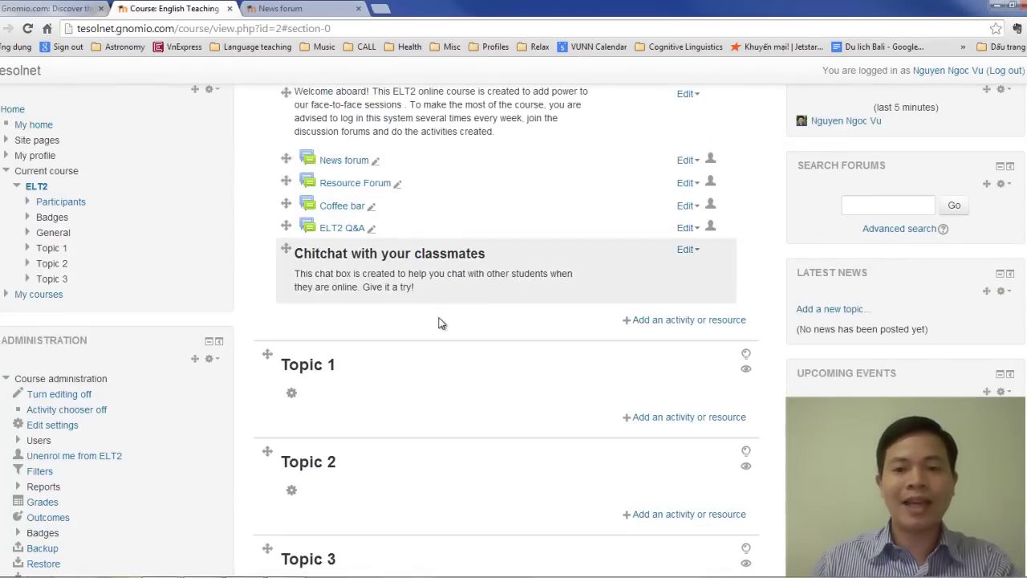
click(678, 320)
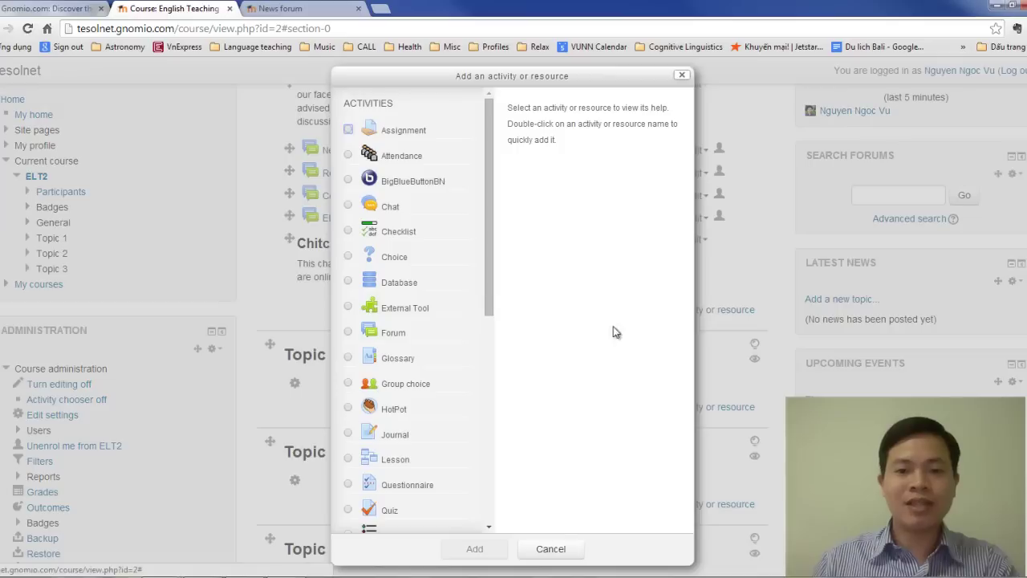
click(347, 207)
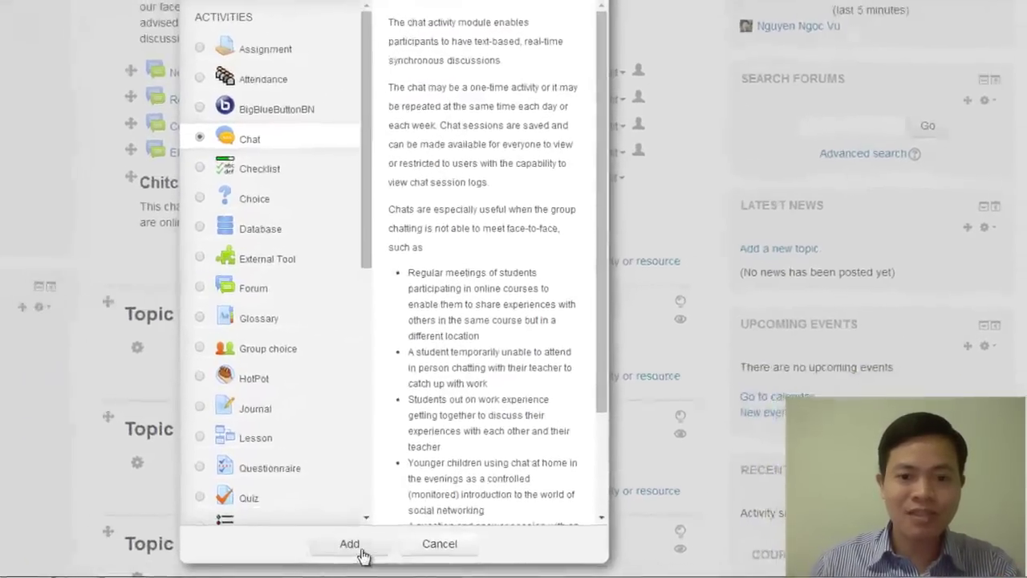
click(474, 549)
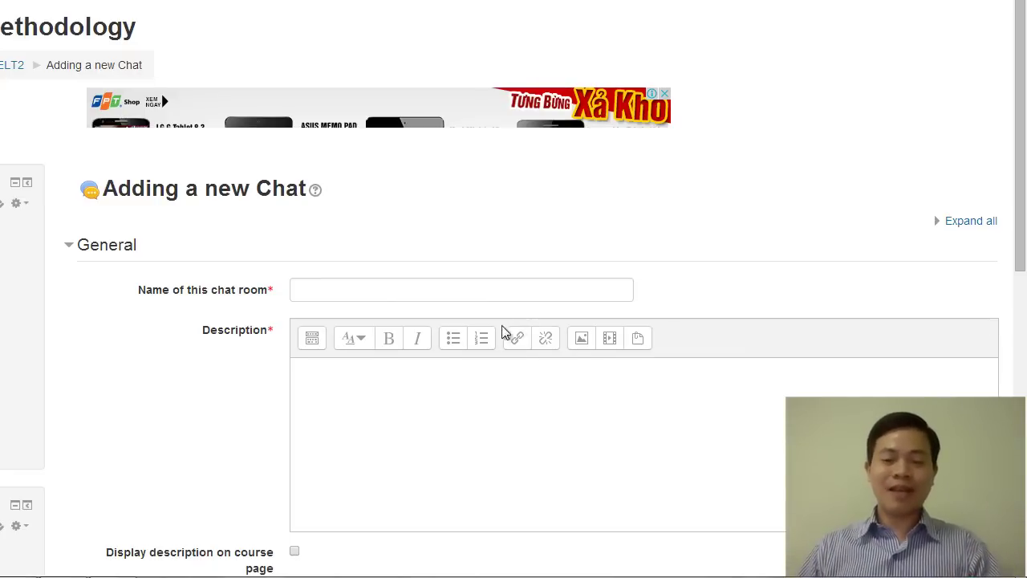
click(426, 285)
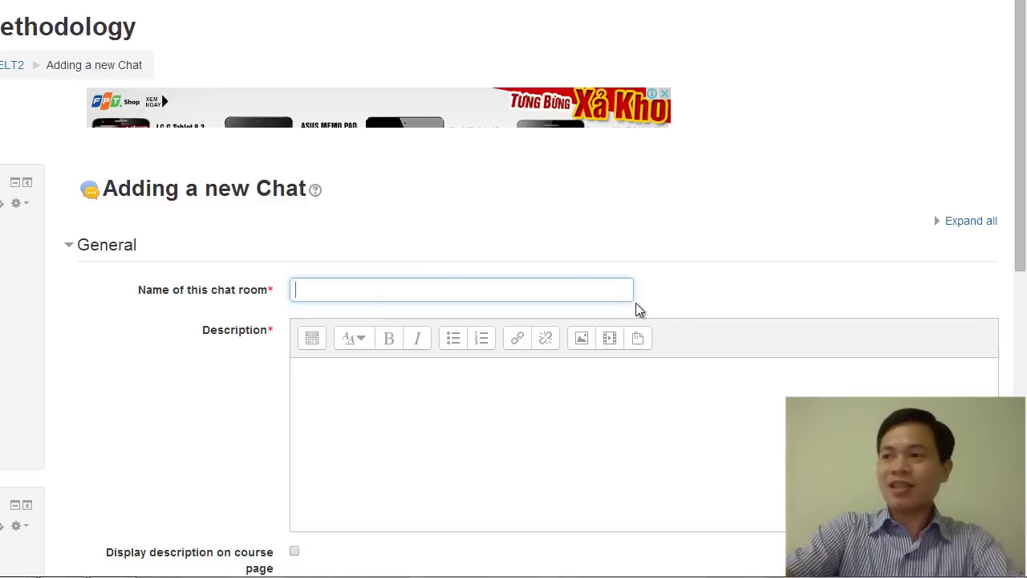
text(ELT)
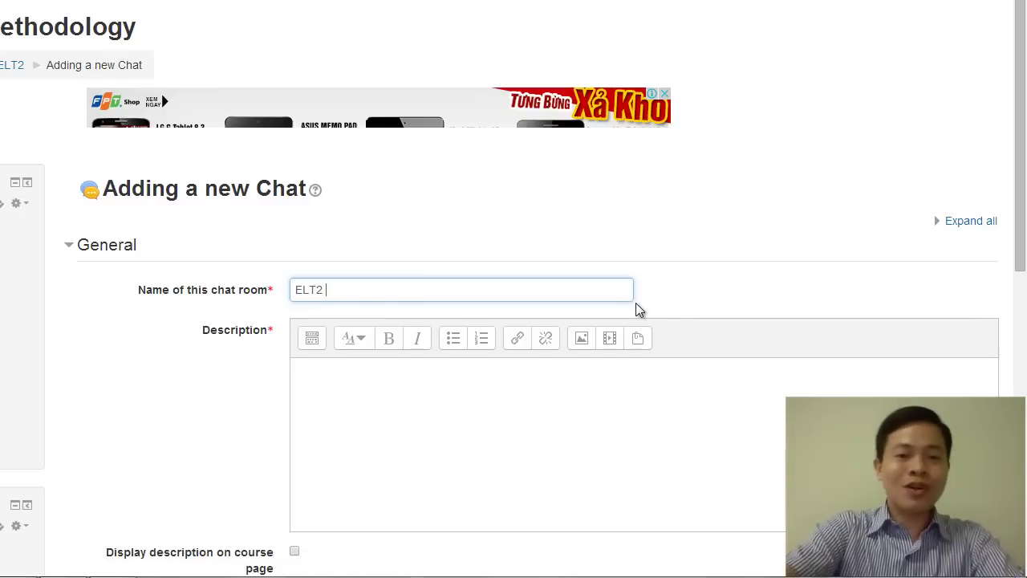
text(2)
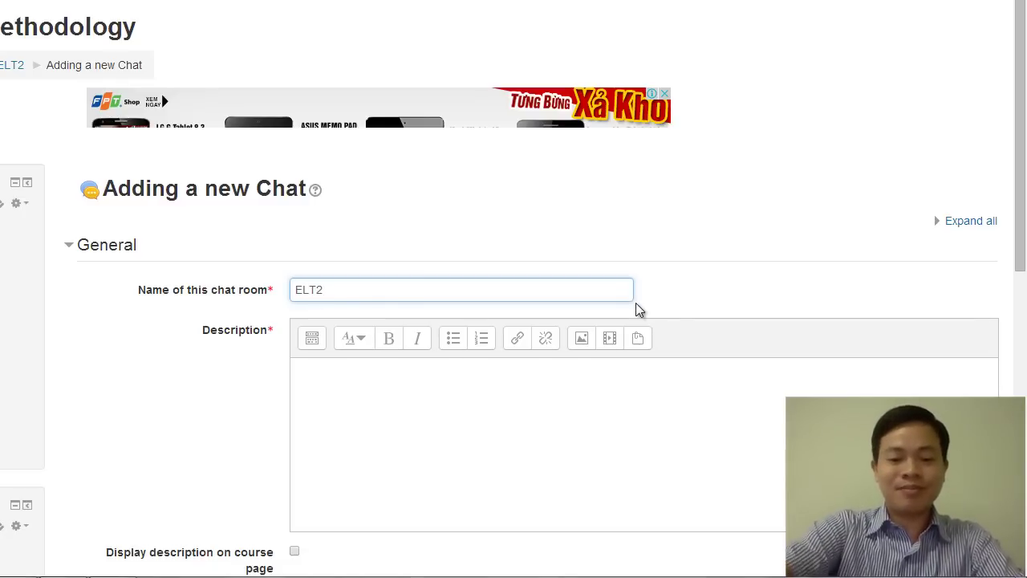
text( Chitchat)
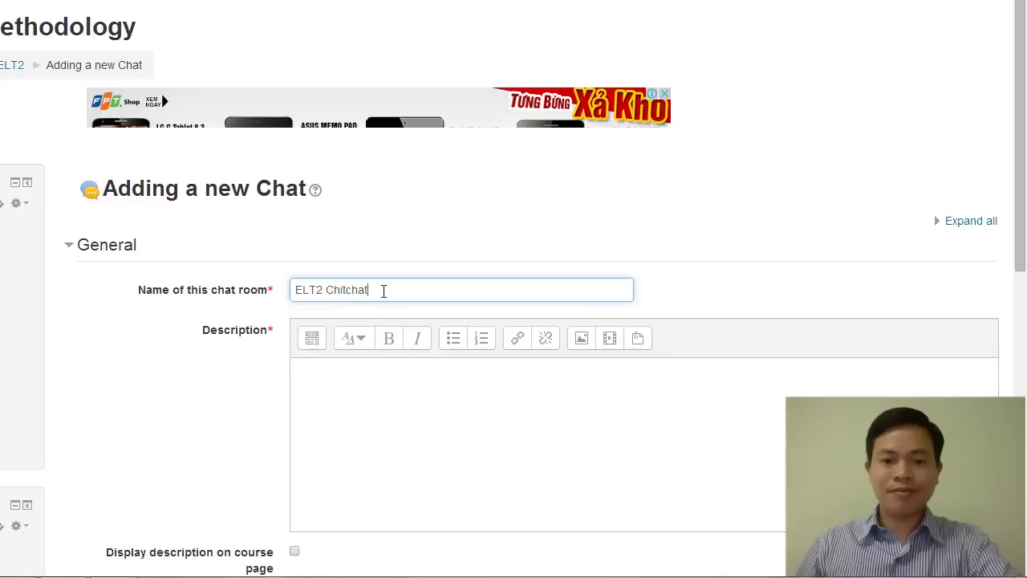
Copy the chat room's name into its description, then save the chat and return to the course.
drag(383, 290, 268, 302)
key(ctrl+c)
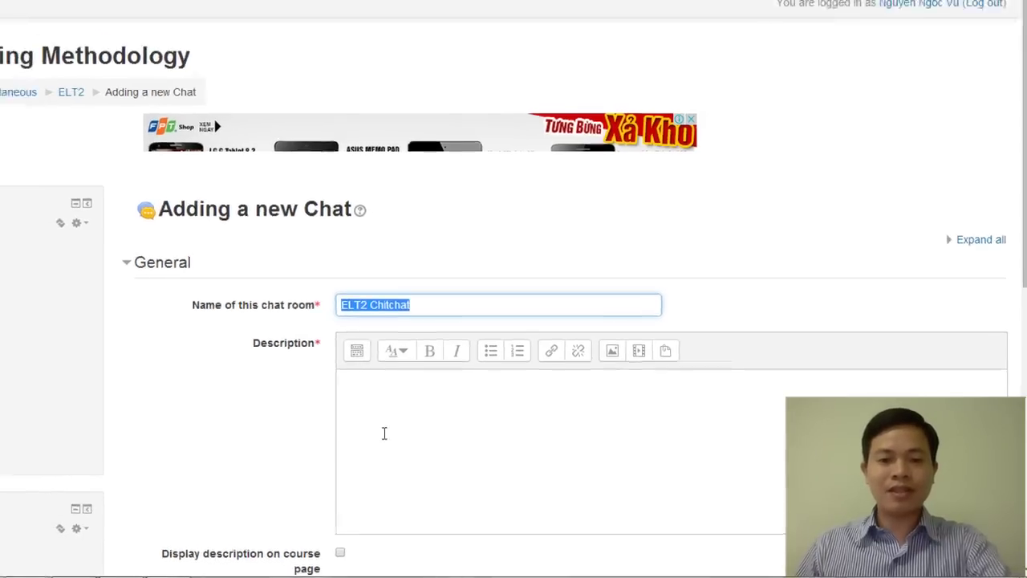
click(345, 449)
key(ctrl+v)
scroll(512, 429, down, 3)
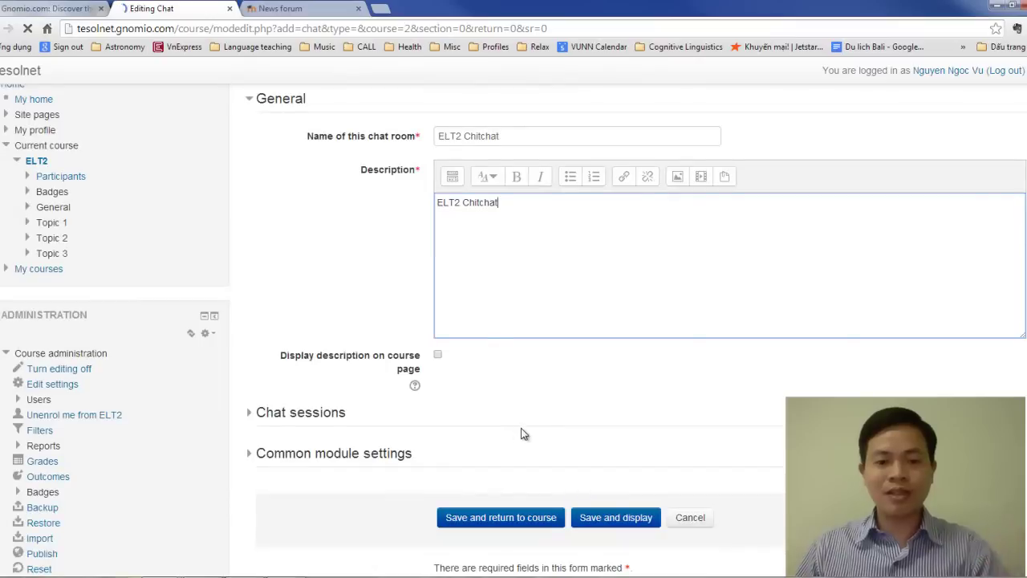
click(514, 517)
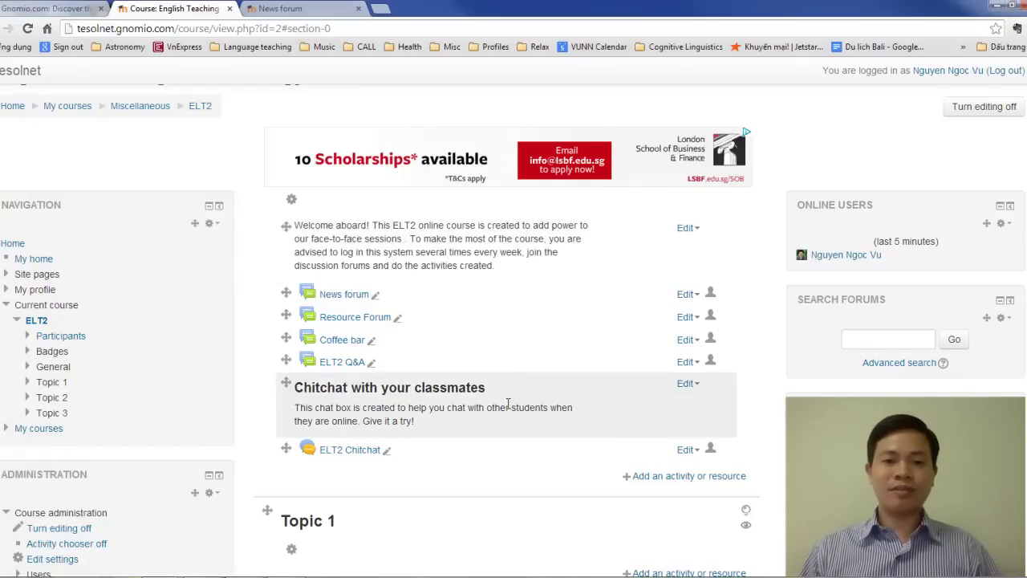
Turn editing off for the course and review the finished general section.
click(1007, 107)
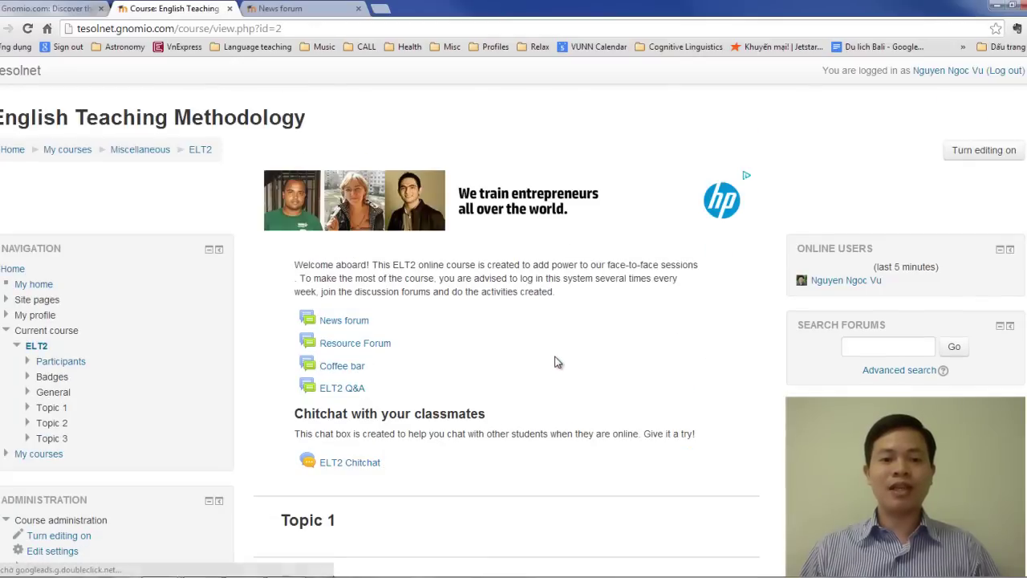
scroll(577, 400, down, 1)
scroll(576, 401, up, 1)
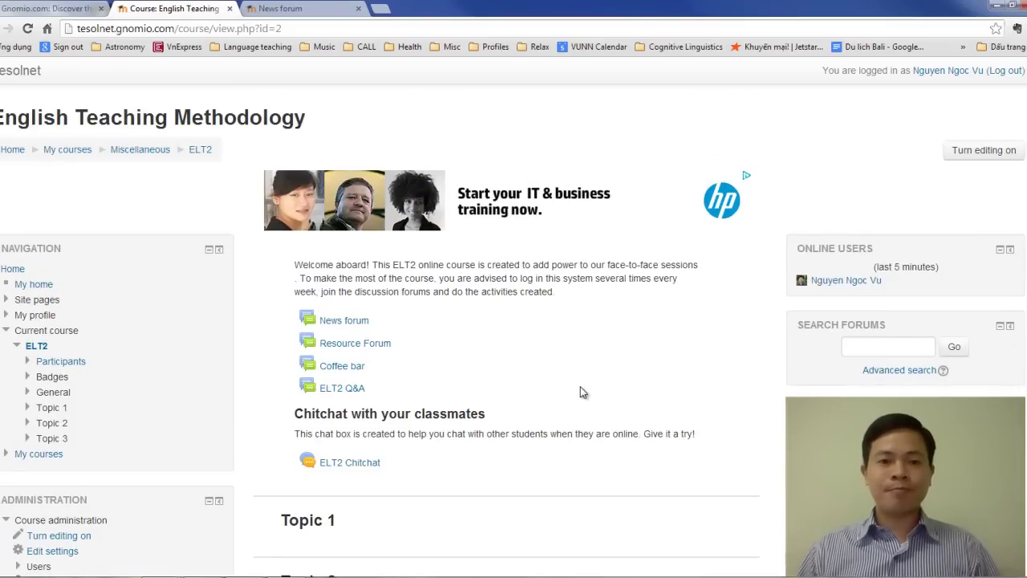
scroll(584, 392, down, 1)
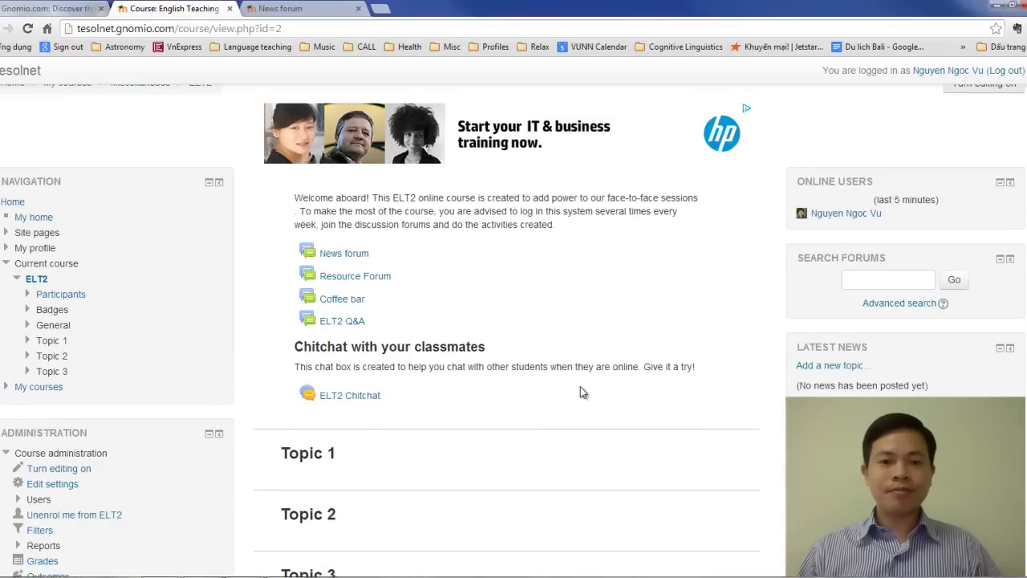
Enter the ELT2 Chitchat room from the course's general section and send the message "Hi".
click(360, 396)
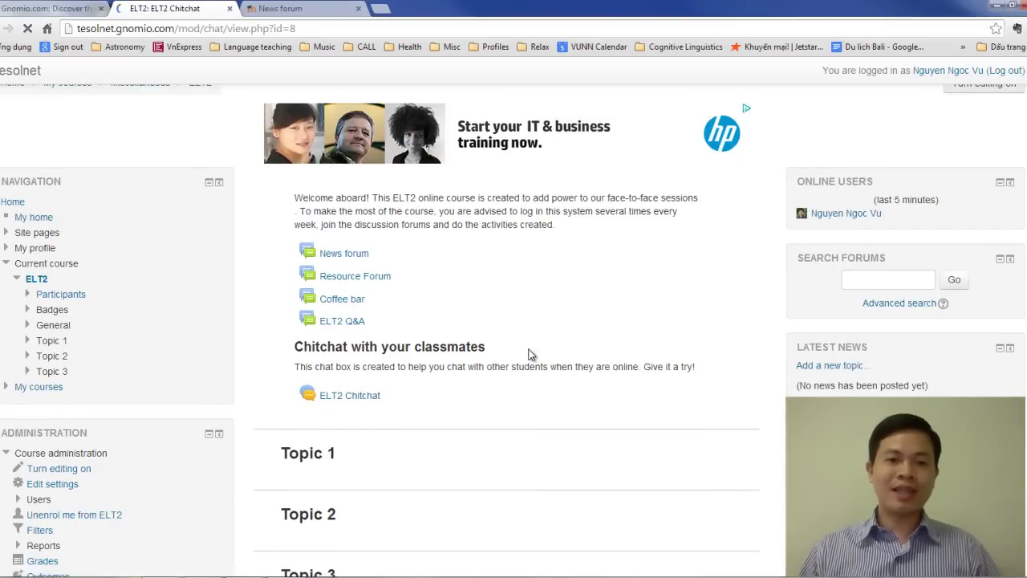
click(309, 245)
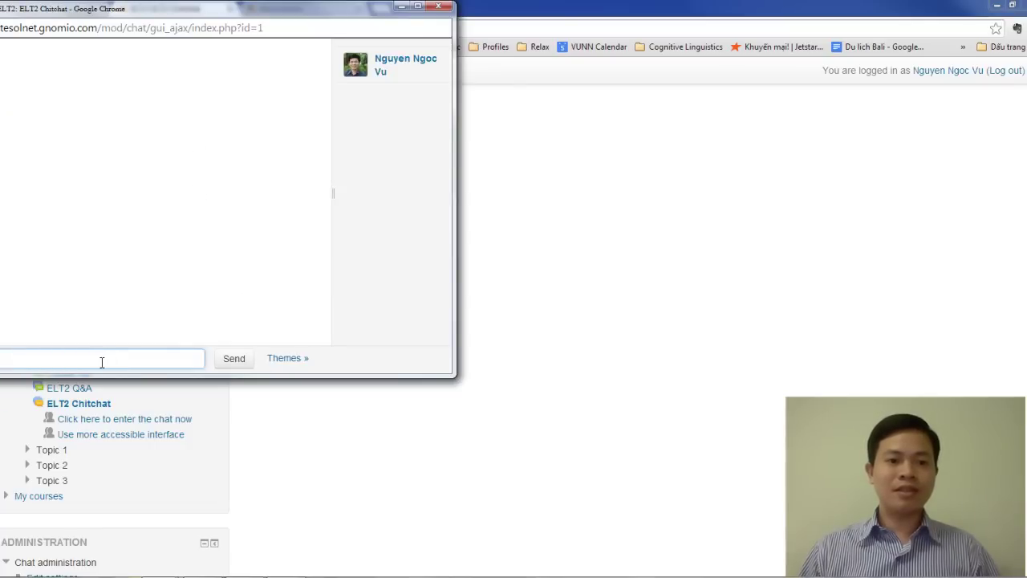
text(i)
key(Return)
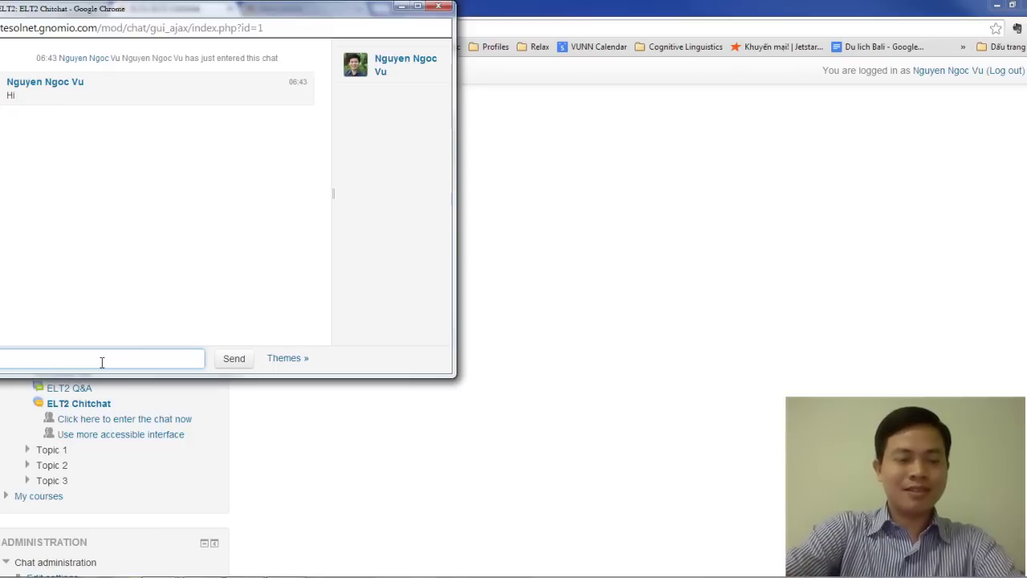
Send the message "Anybody there?" in the chat room and close the chat window.
text(Anybo)
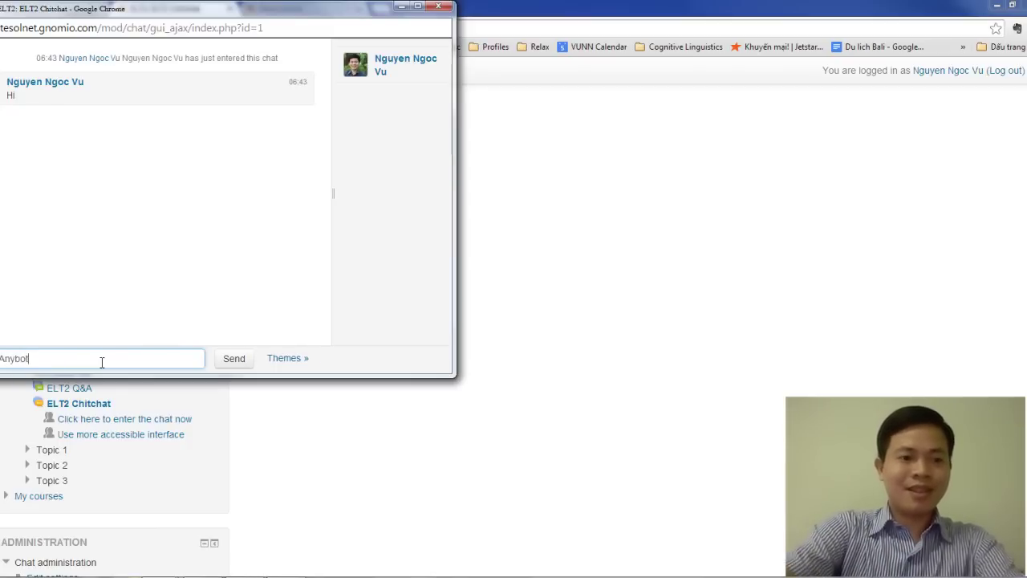
text(dy the)
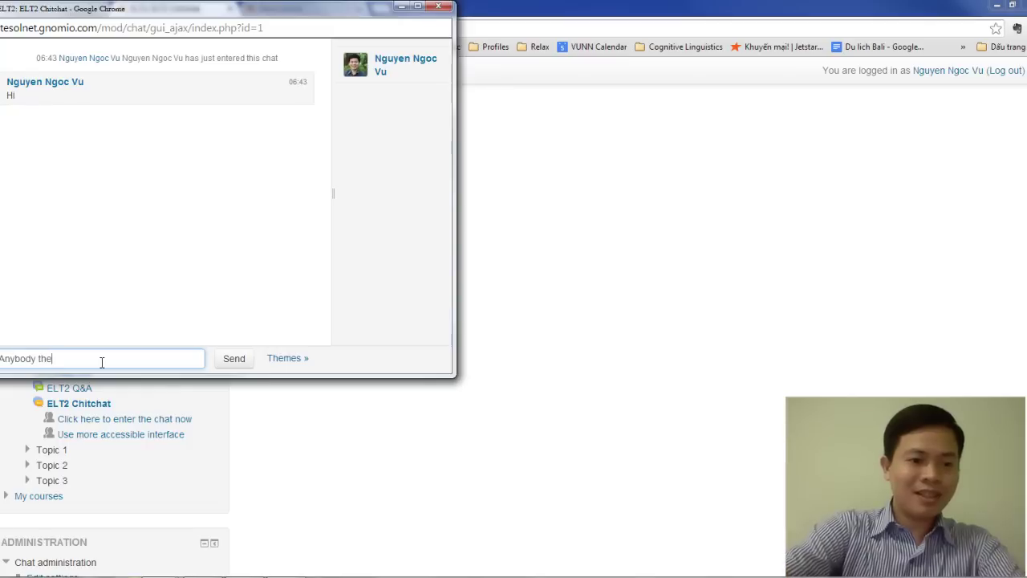
text(re?)
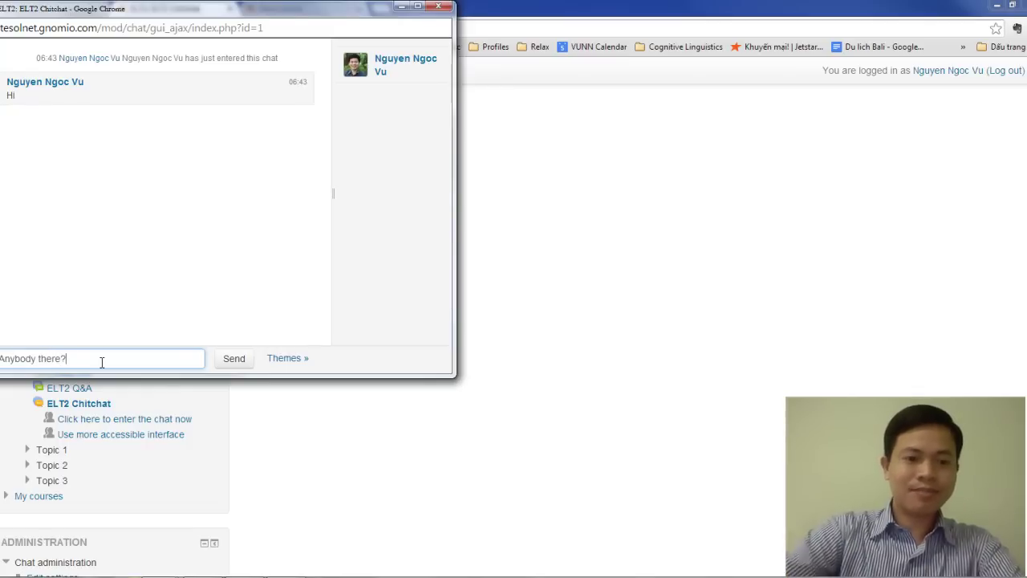
key(Return)
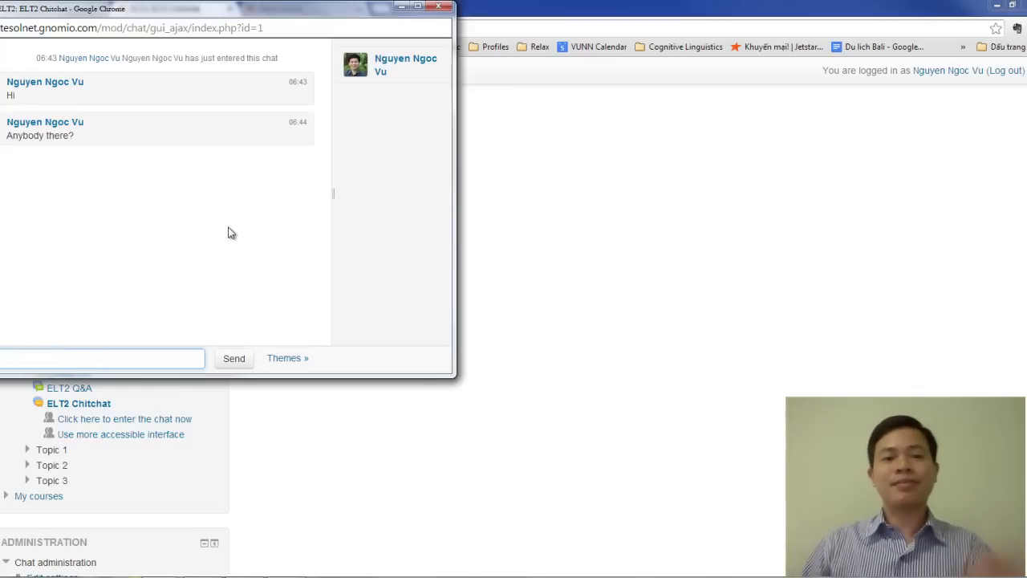
click(439, 7)
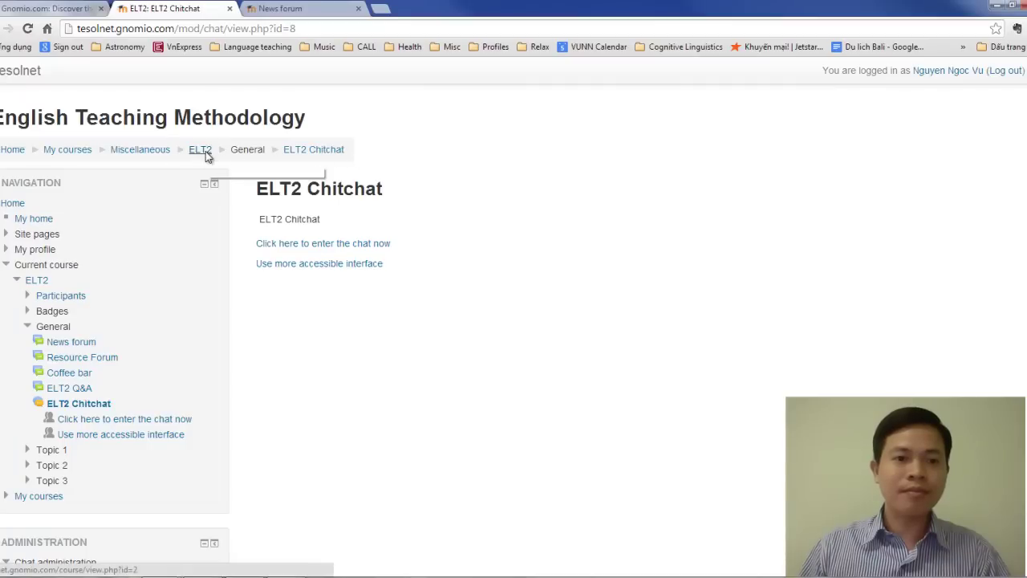
Return to the ELT2 course page, look over its sections and administration options, and reload the page.
click(201, 153)
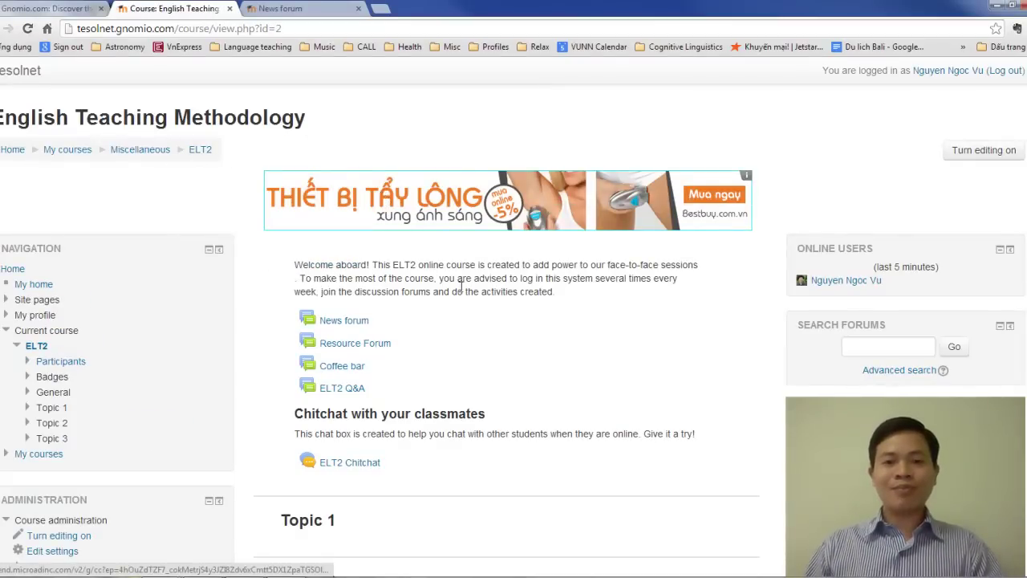
scroll(460, 287, down, 2)
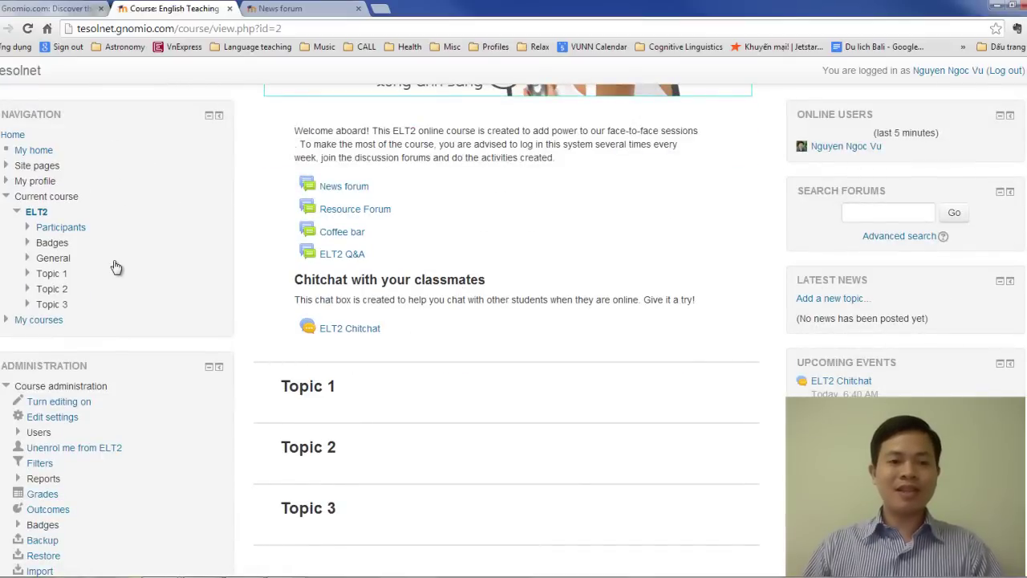
scroll(125, 268, down, 3)
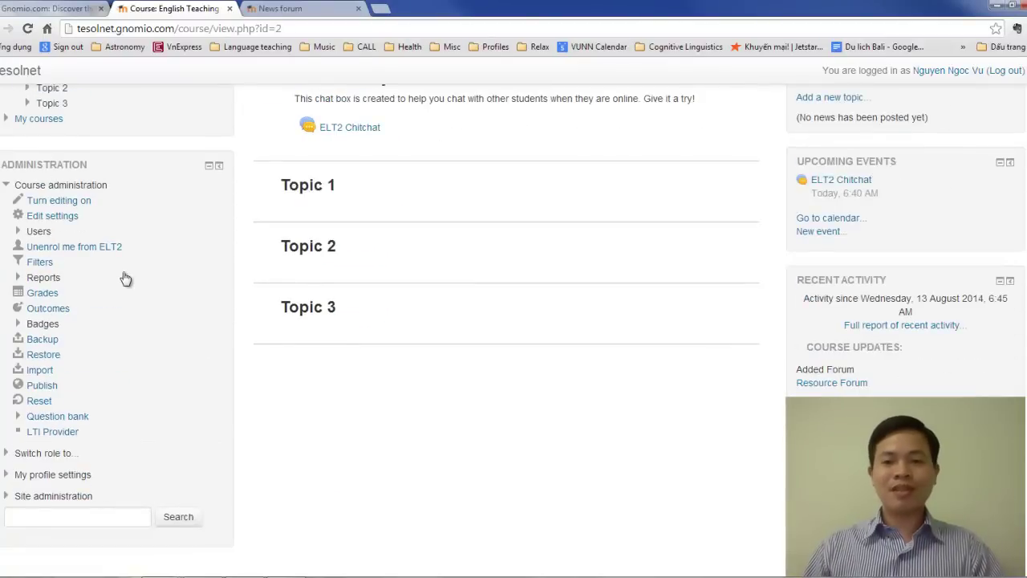
scroll(128, 278, up, 4)
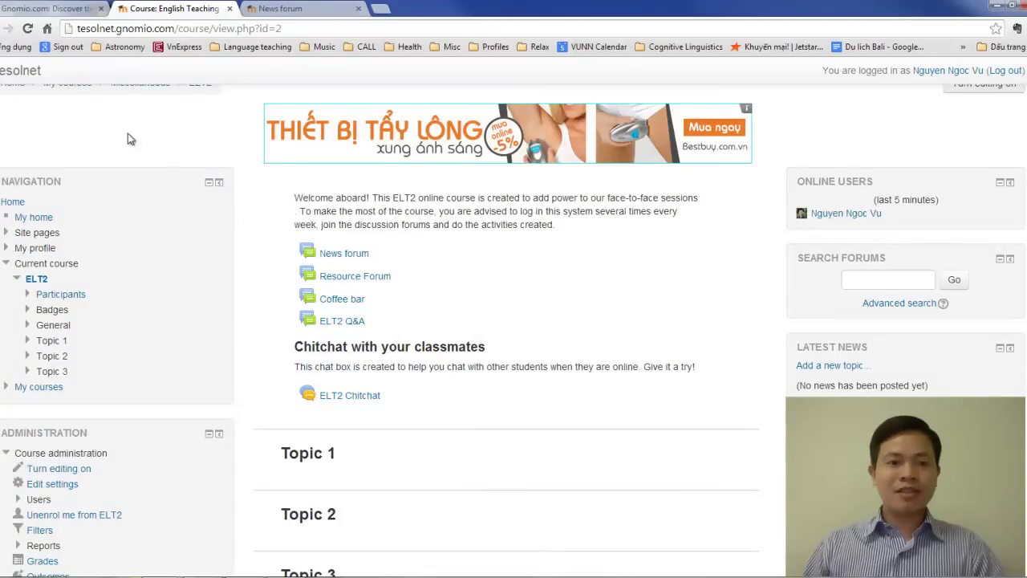
scroll(84, 205, up, 1)
click(201, 150)
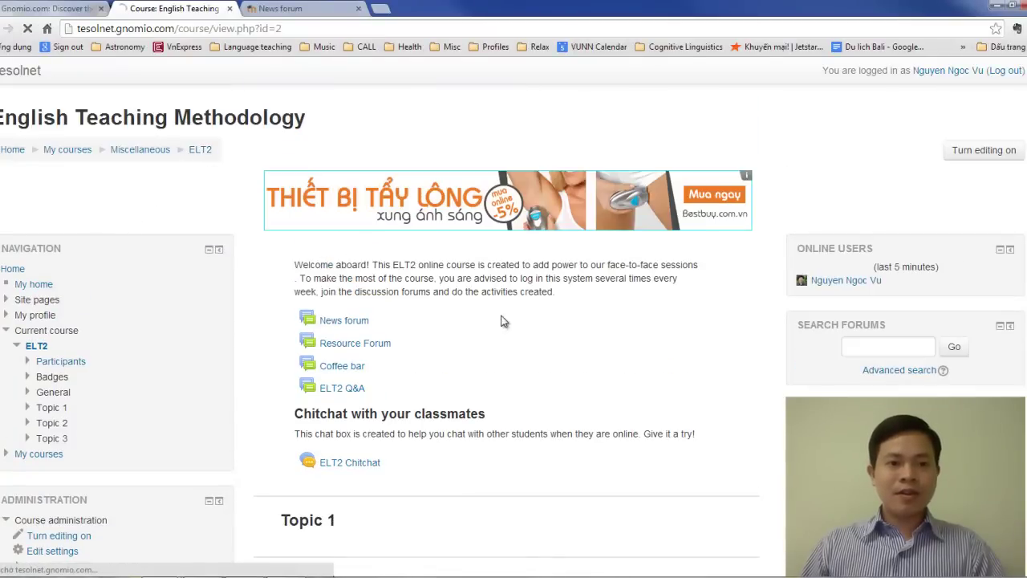